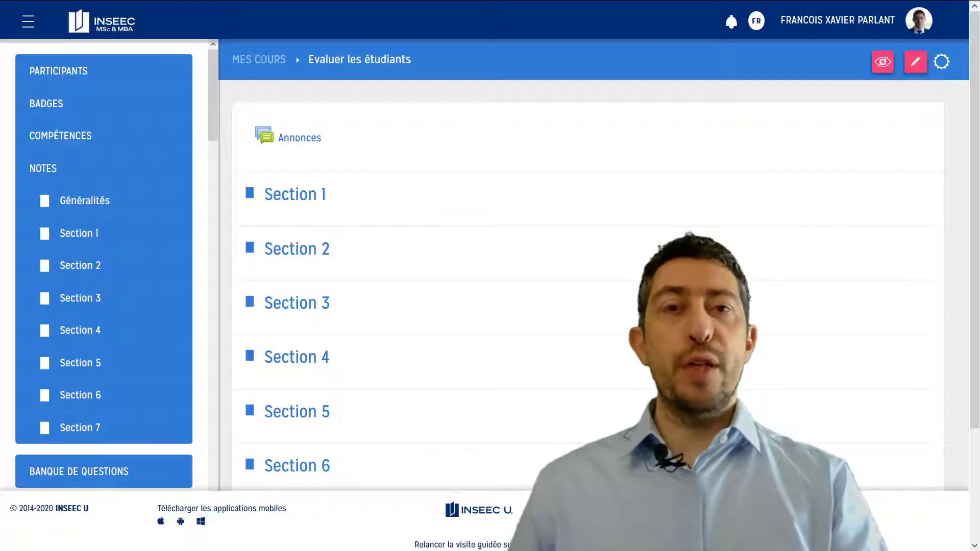
Turn on course editing and add a Devoir activity to Section 1
left_click(916, 69)
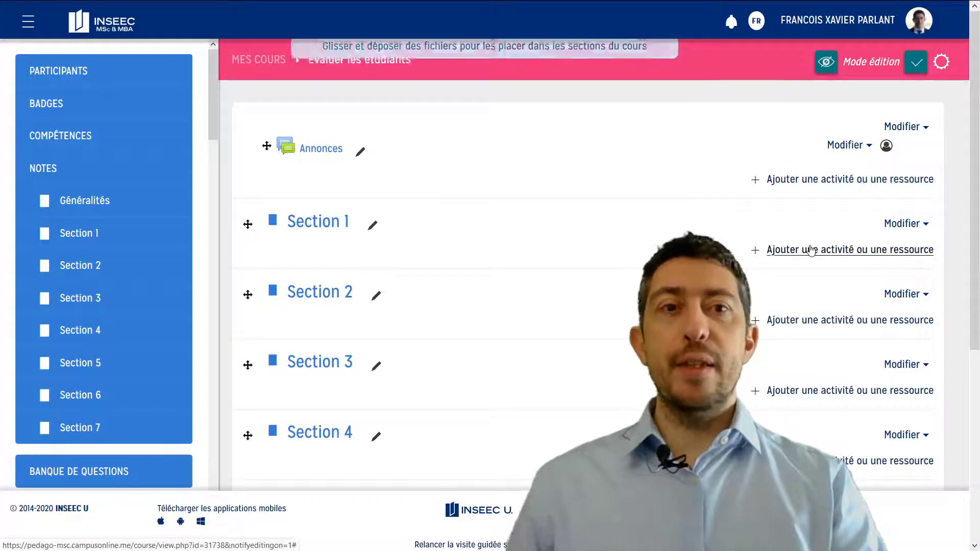
left_click(811, 250)
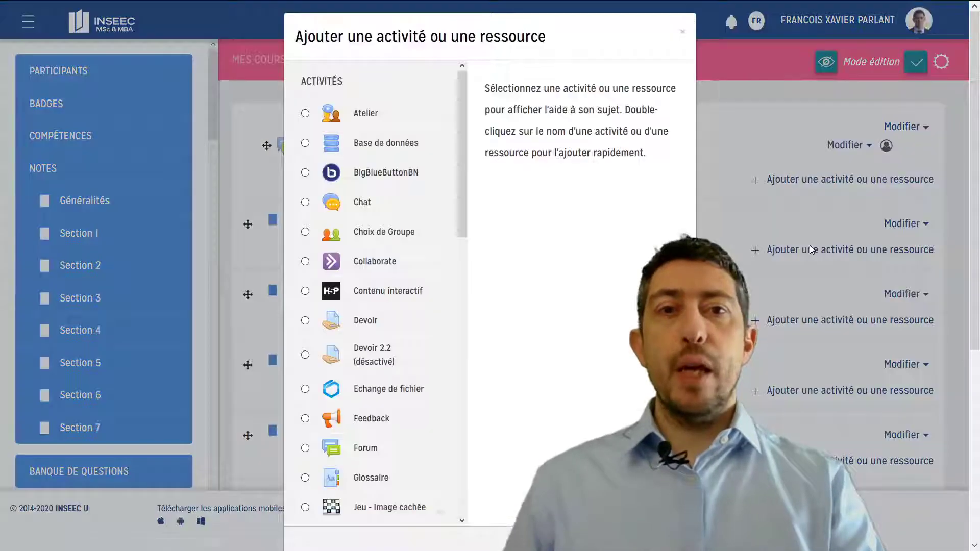
left_click(305, 320)
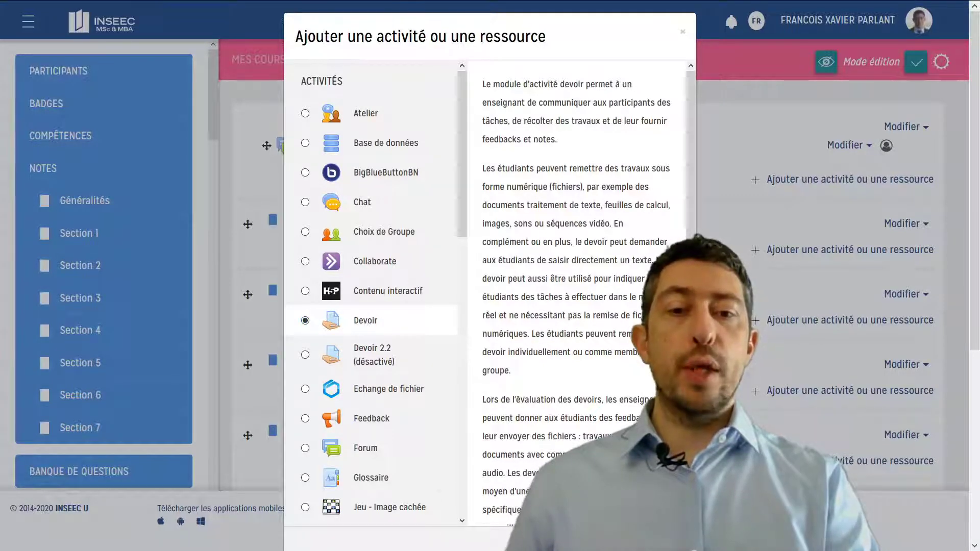
left_click(591, 540)
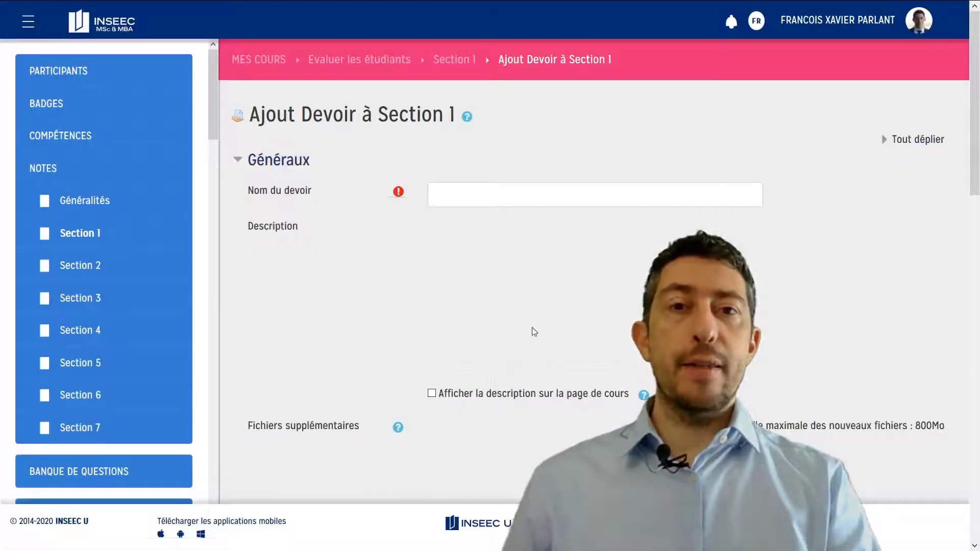
Name the assignment "Présentation" and disable both its "Autoriser la remise dès le" date and its "Date de remise"
left_click(504, 198)
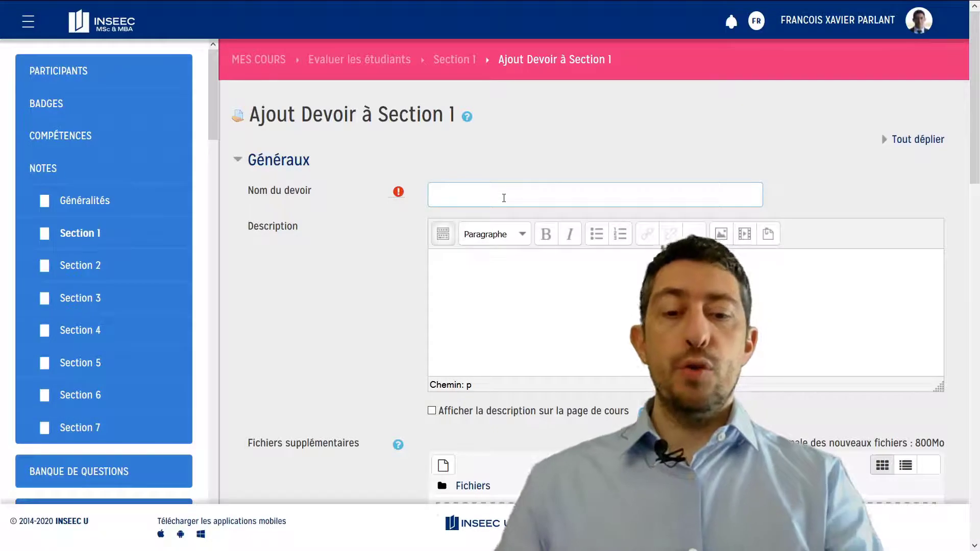
type("Présentation")
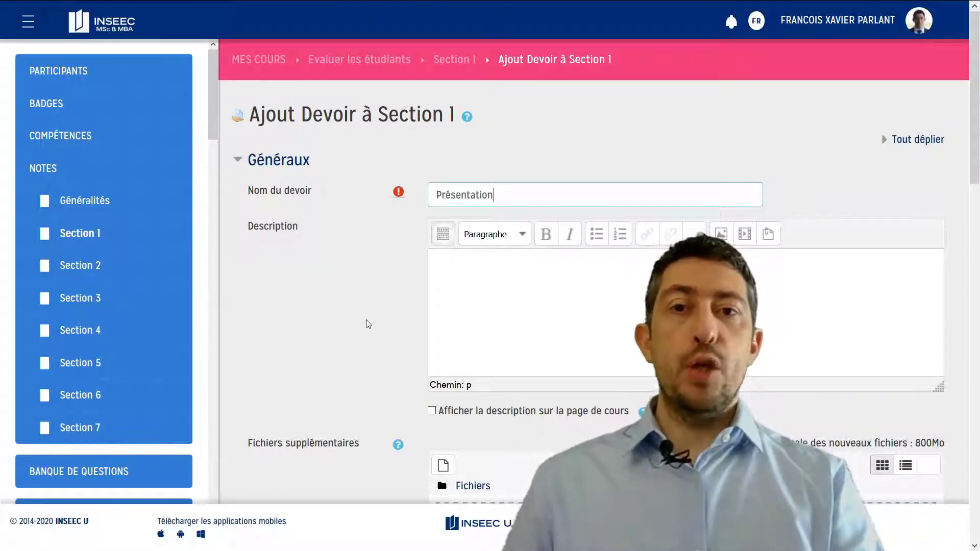
scroll(368, 323, "down", 9)
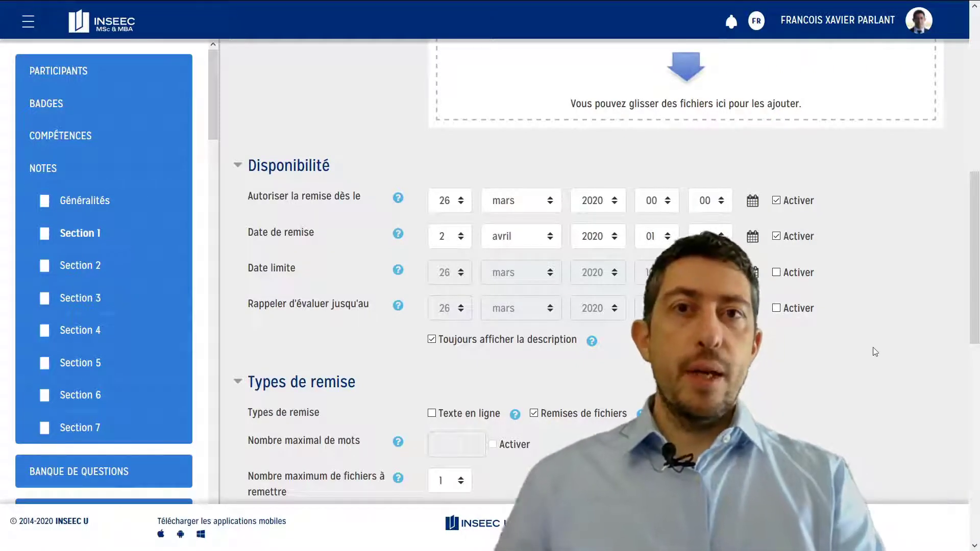
left_click(777, 202)
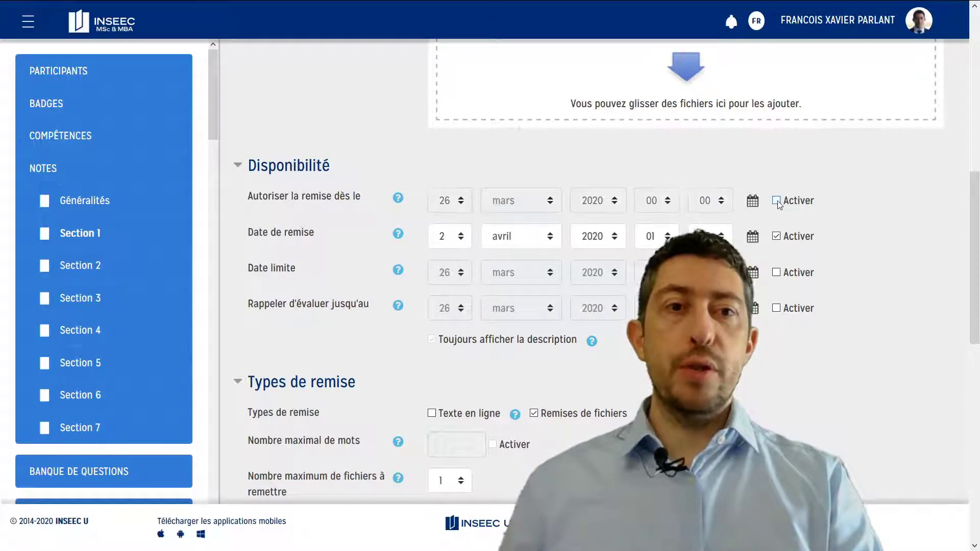
left_click(777, 237)
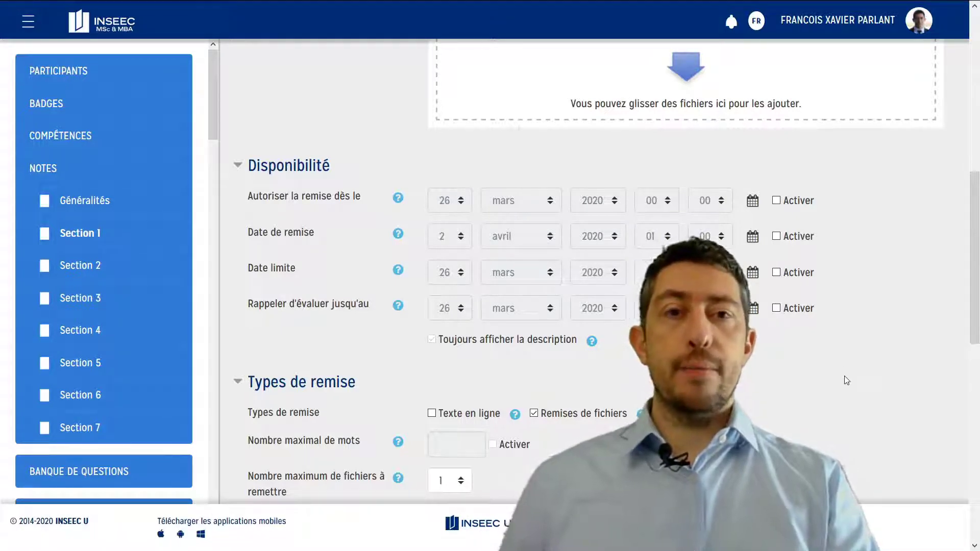
Set the assignment's default for notifying students ("Notifier les étudiants") to Non
scroll(846, 380, "down", 9)
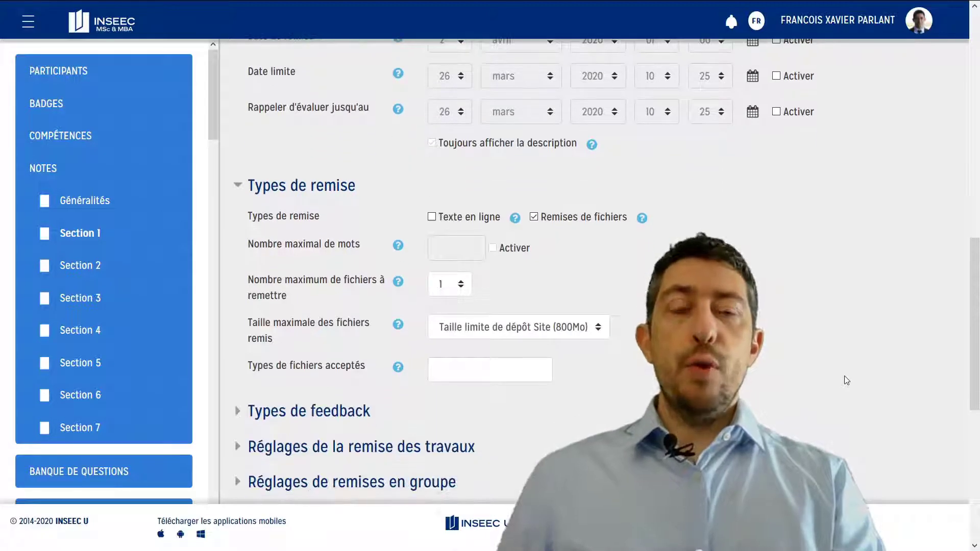
scroll(846, 380, "down", 2)
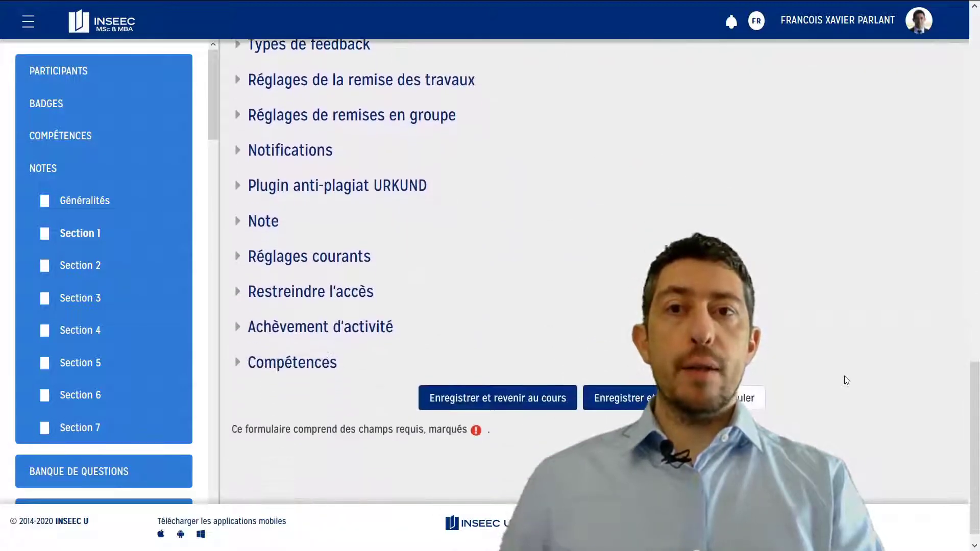
scroll(846, 380, "up", 1)
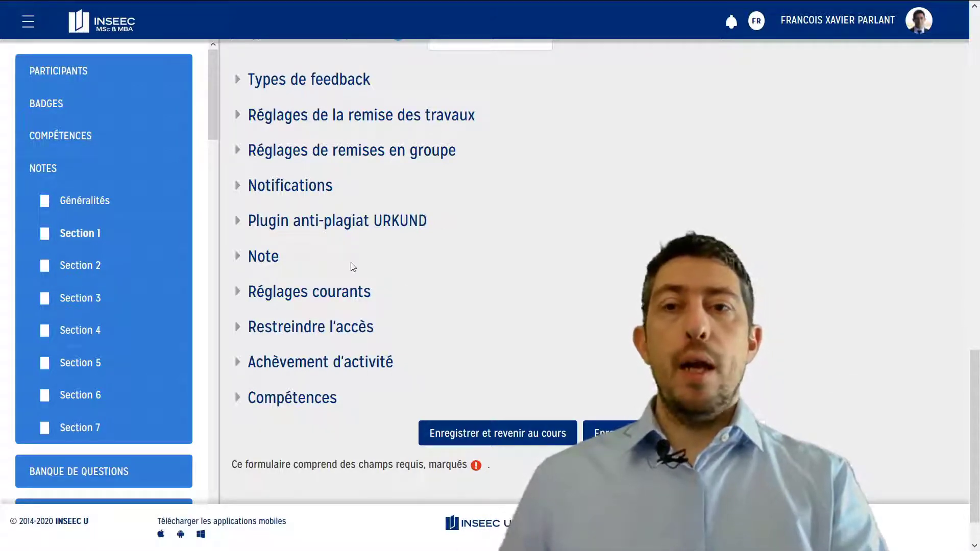
left_click(235, 187)
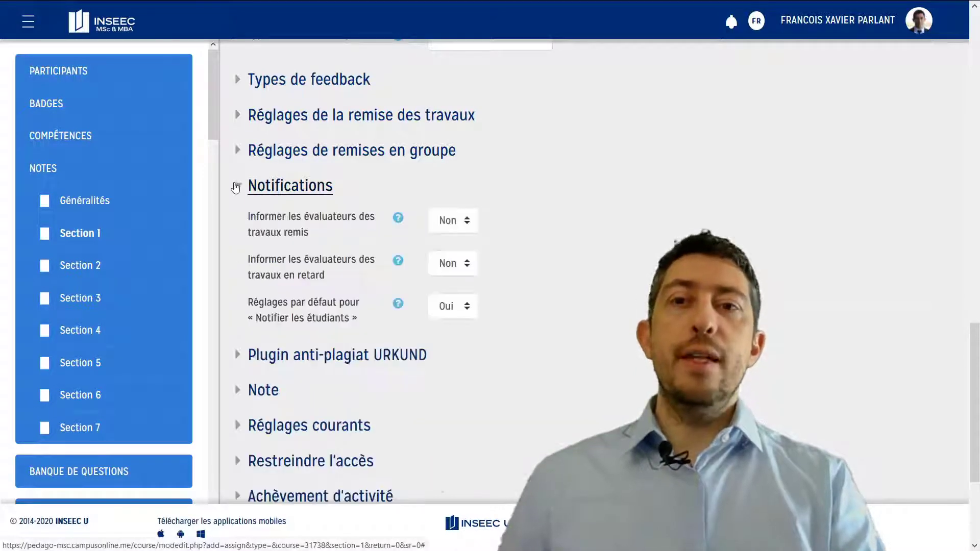
left_click(464, 310)
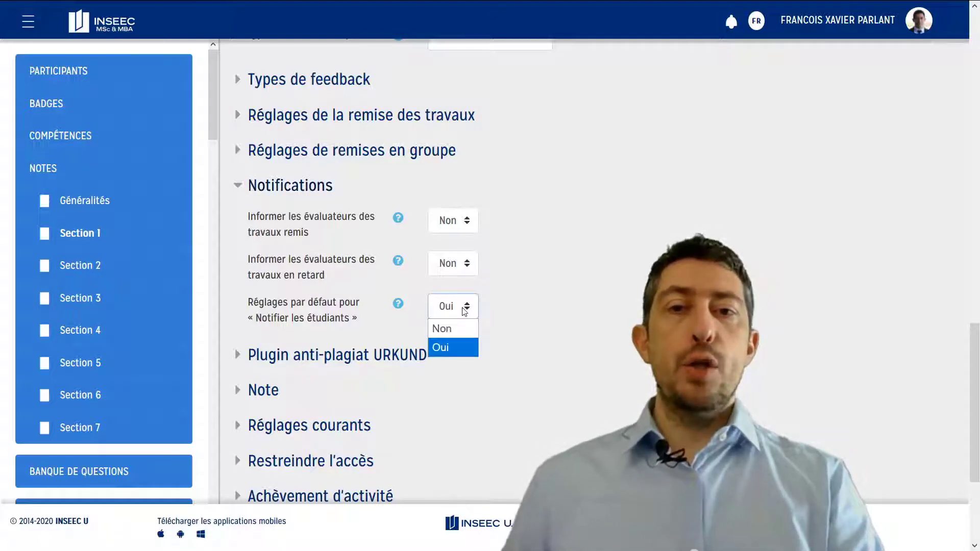
left_click(461, 326)
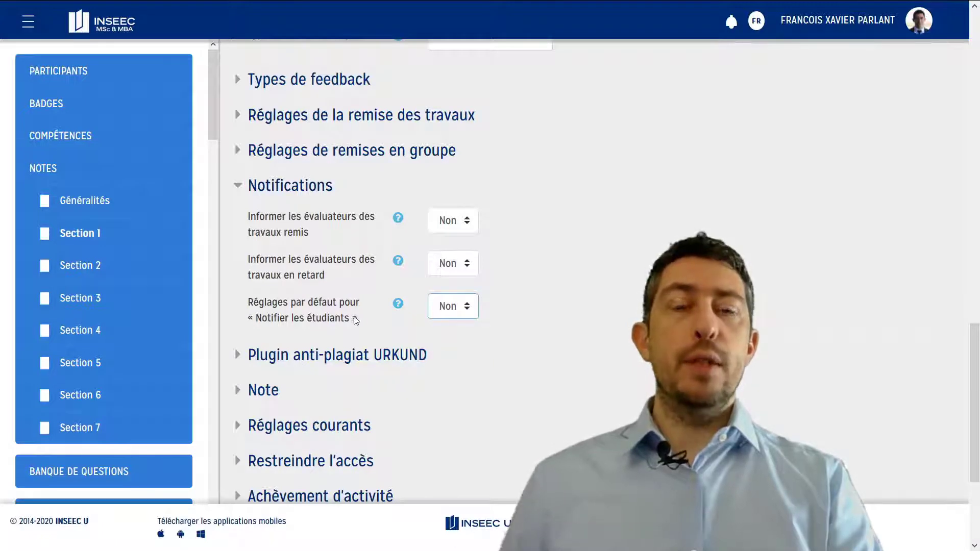
Set the assignment's maximum grade ("Note maximale") to 20 points
scroll(586, 343, "down", 3)
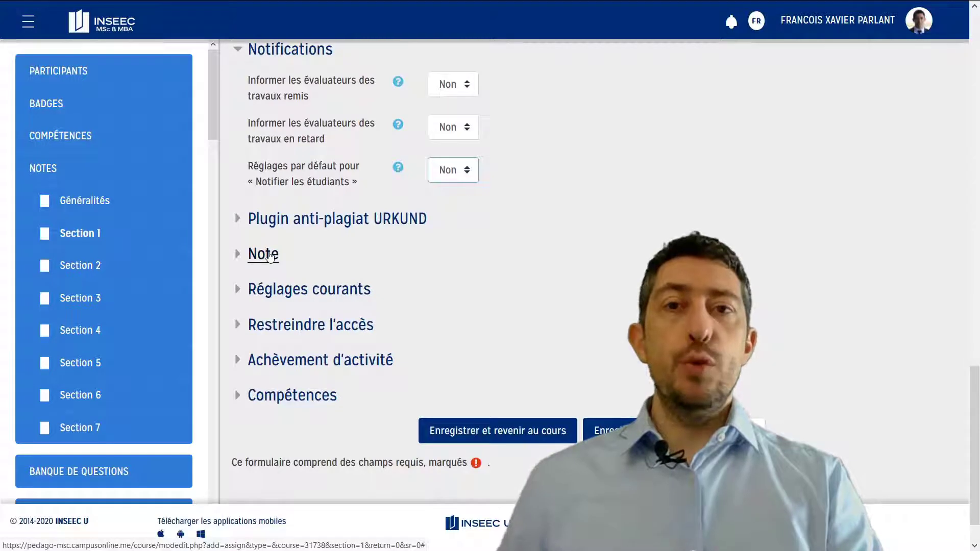
left_click(271, 255)
scroll(461, 298, "down", 5)
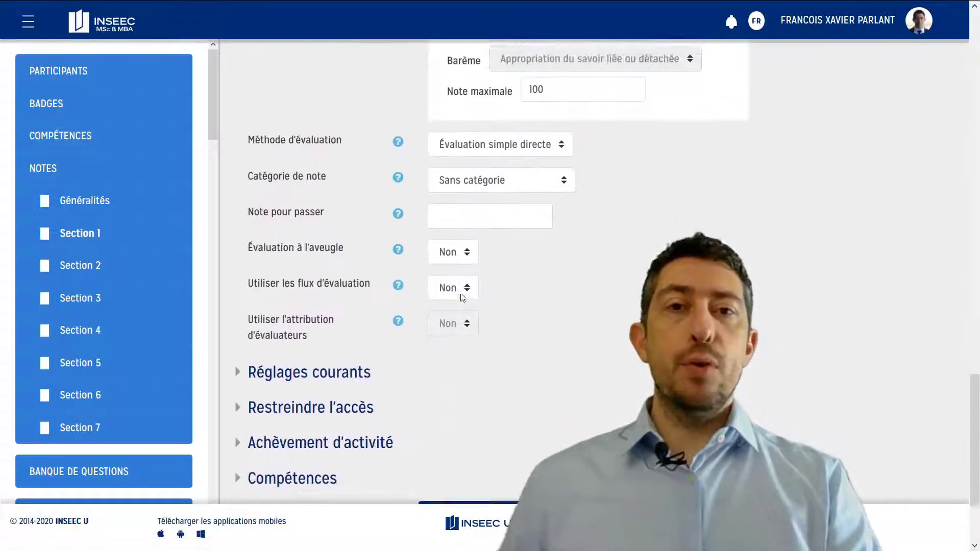
scroll(461, 298, "up", 1)
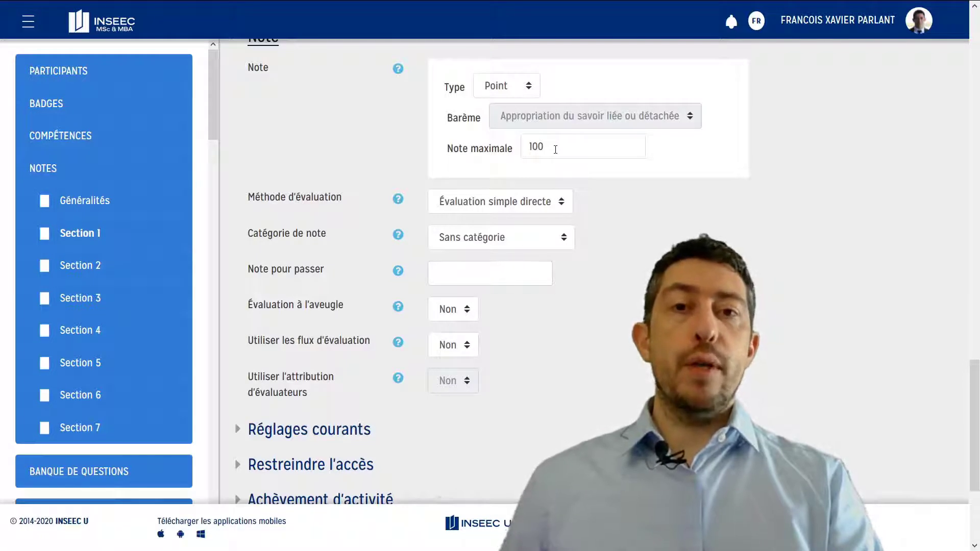
left_click_drag(555, 149, 497, 154)
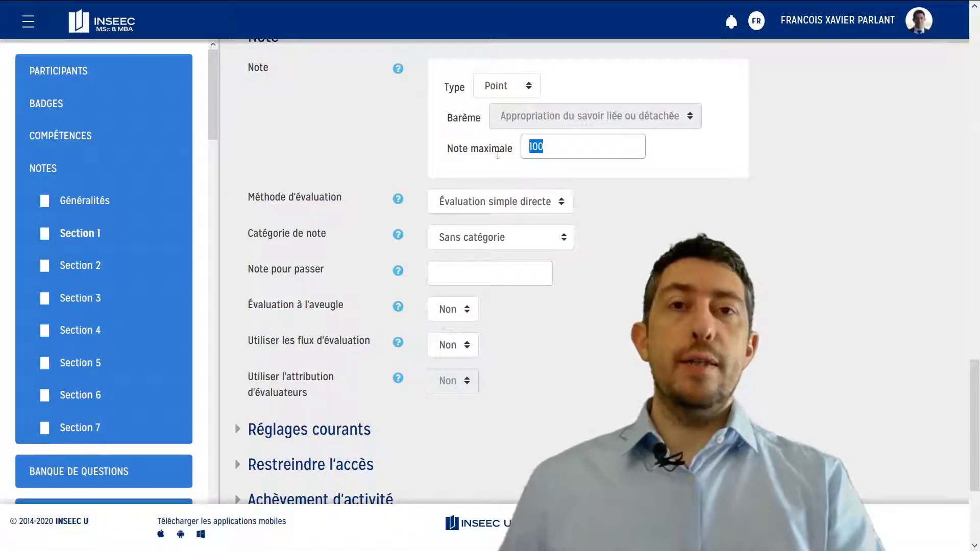
type("20")
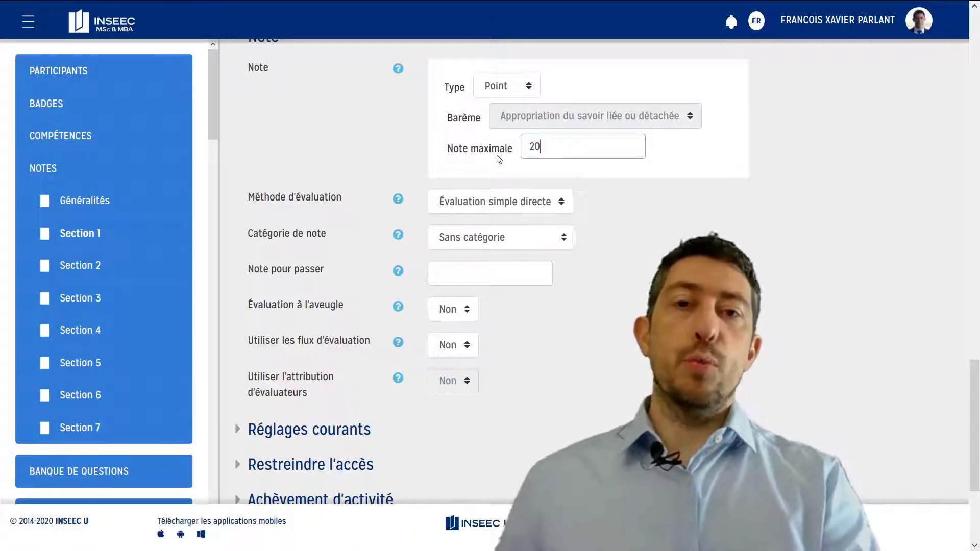
left_click(675, 225)
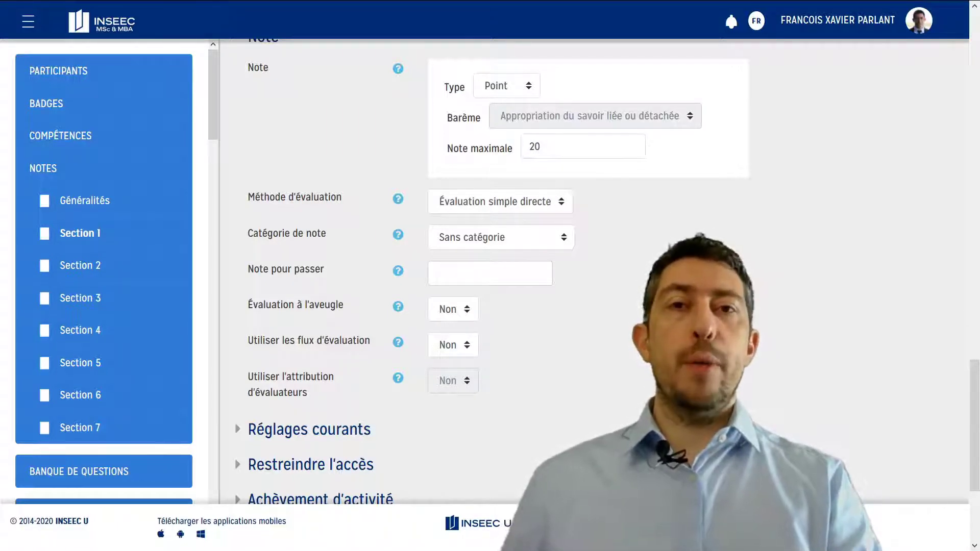
Set the assignment's availability to "Cacher pour les étudiants", then save and display the assignment
scroll(674, 220, "down", 3)
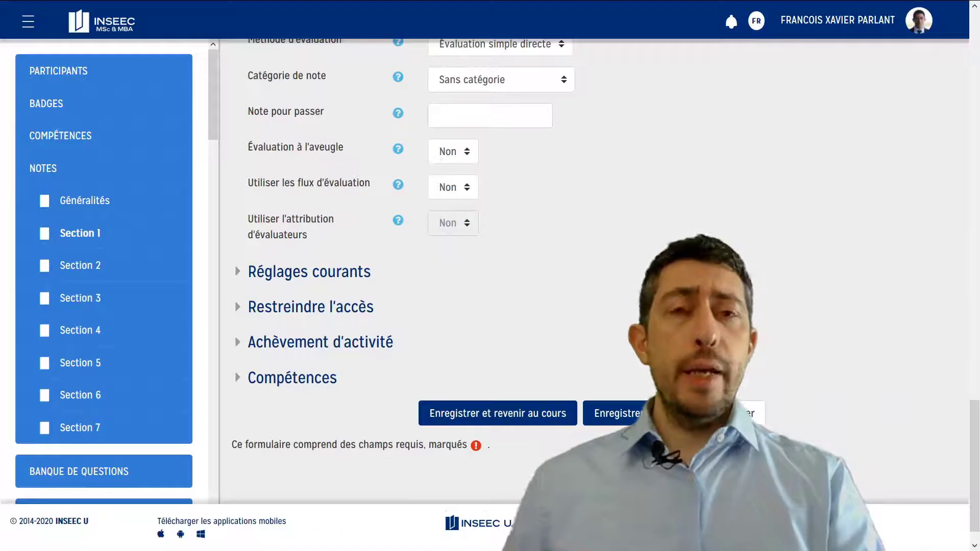
scroll(674, 220, "down", 1)
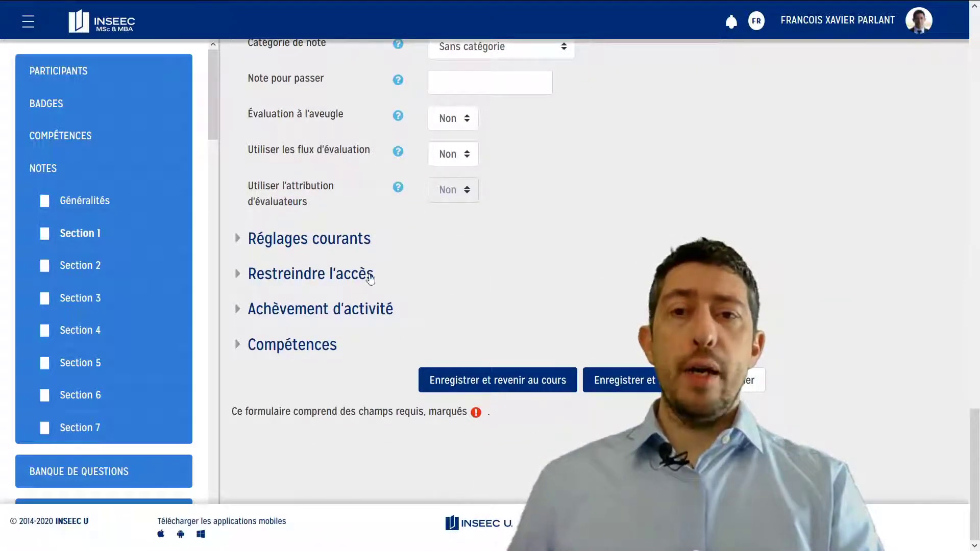
left_click(352, 240)
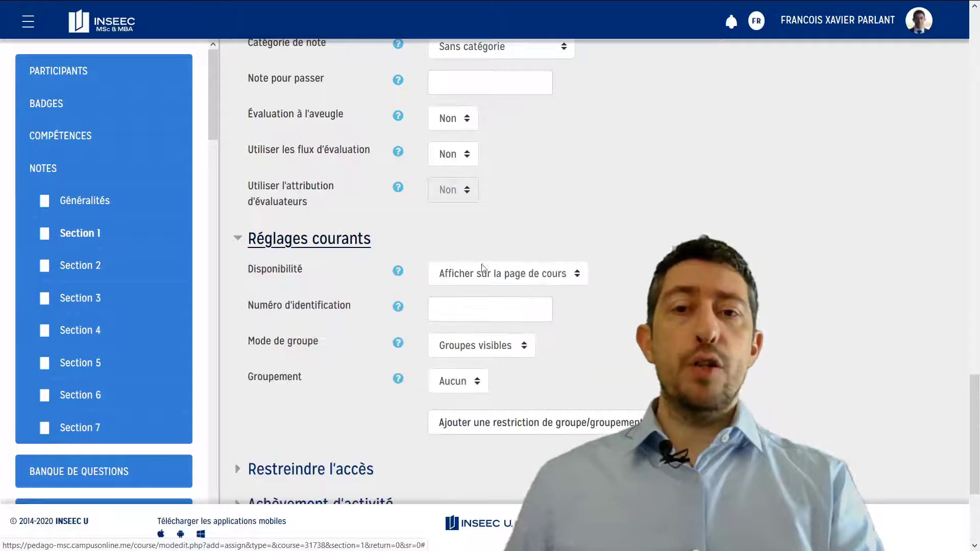
left_click(502, 276)
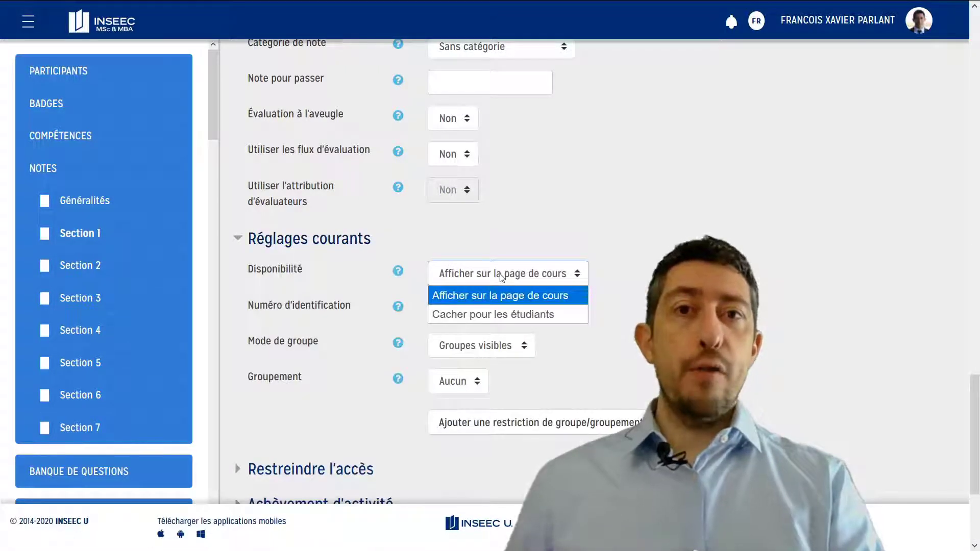
left_click(495, 314)
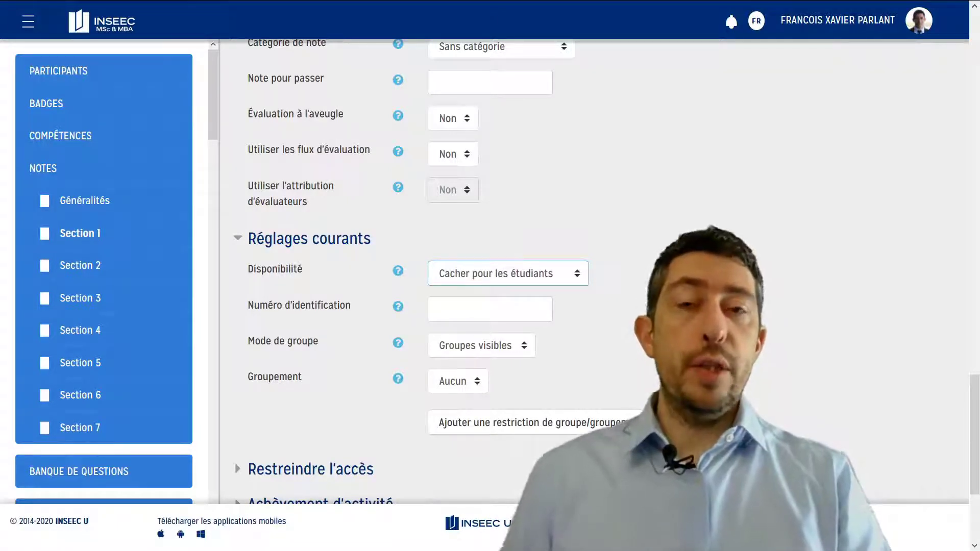
scroll(592, 270, "down", 3)
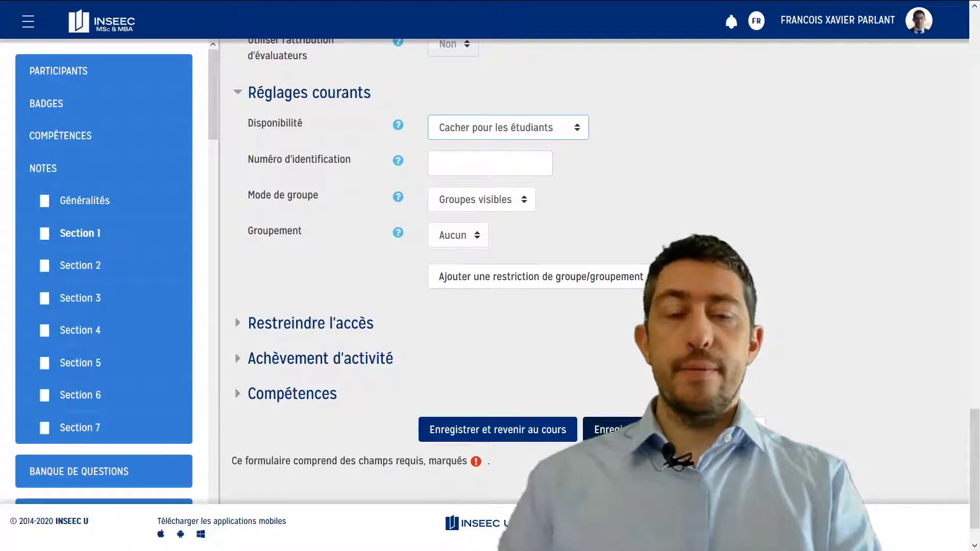
left_click(642, 430)
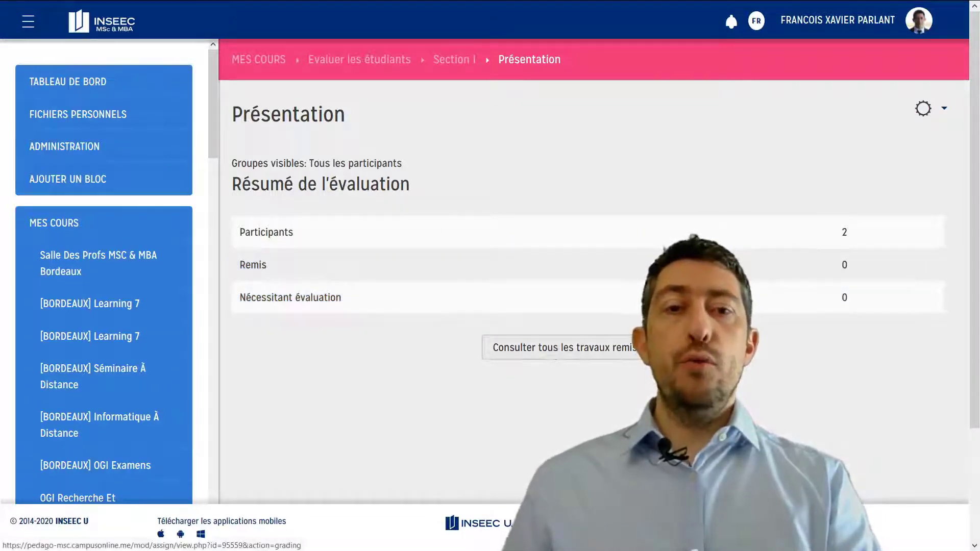
Open the grading table of all submitted work and enable quick grading ("Évaluation rapide")
left_click(579, 351)
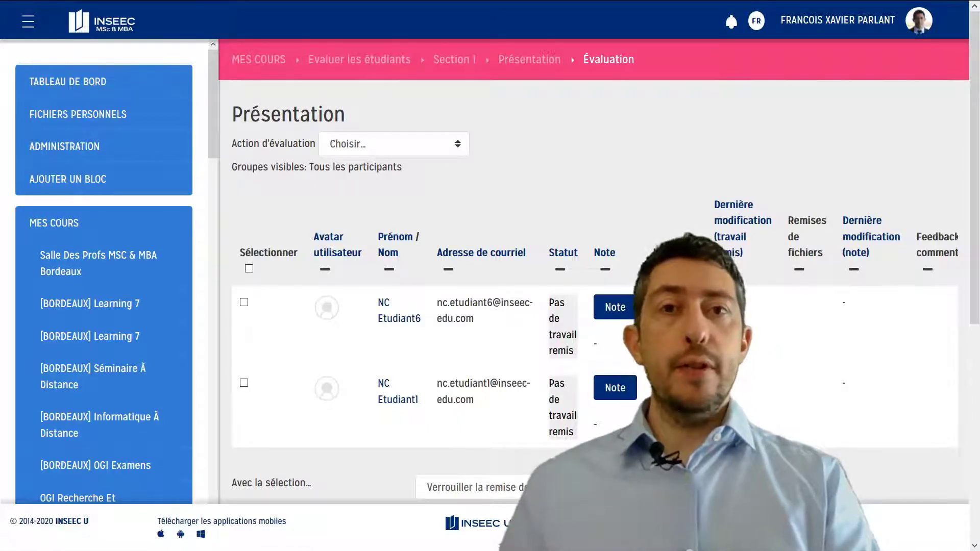
scroll(594, 291, "down", 5)
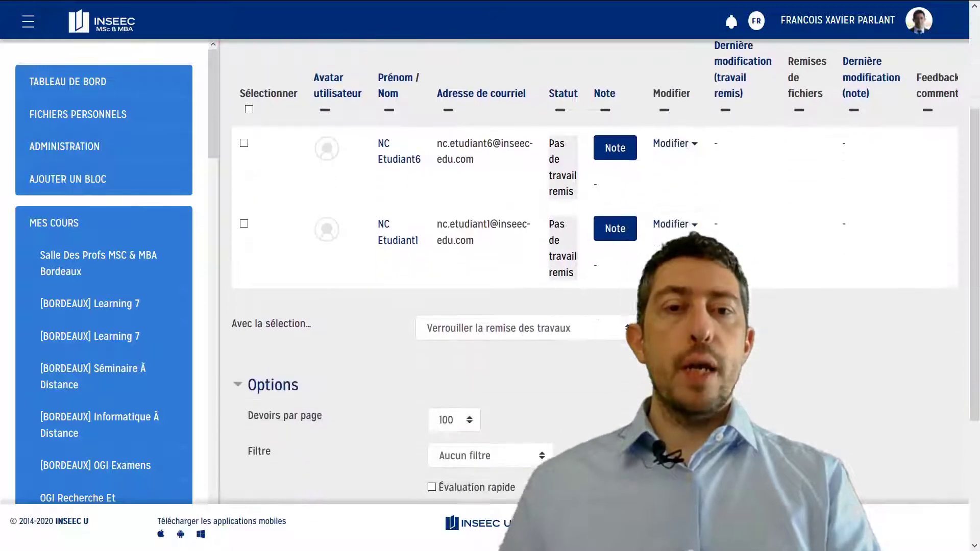
scroll(656, 368, "down", 3)
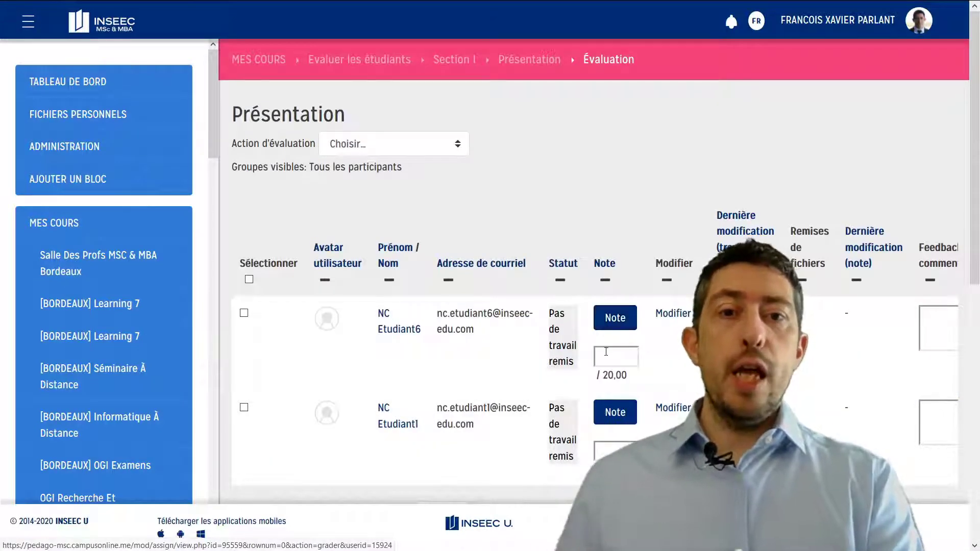
Enter a quick grade of 19 for the first listed student, save all quick grades and return to the grading table
scroll(616, 356, "right", 3)
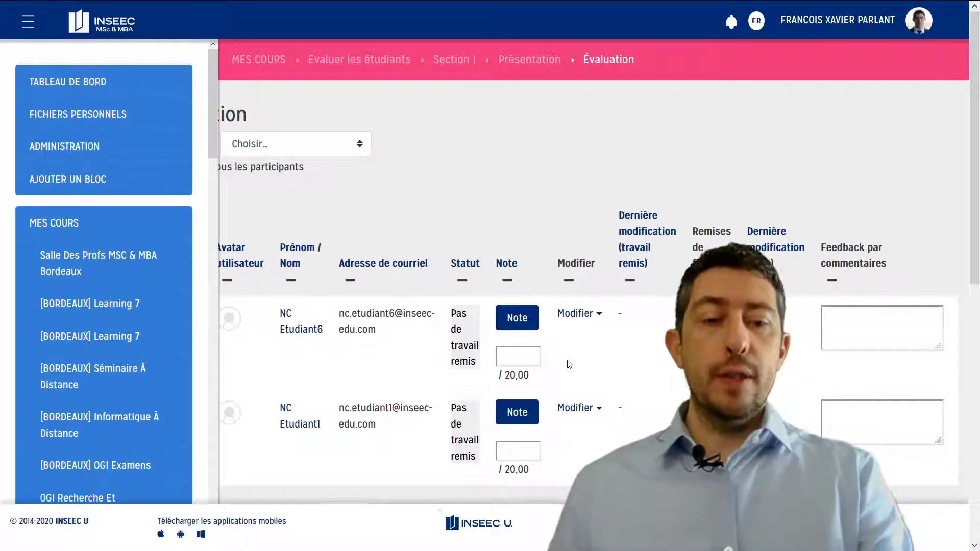
type("19")
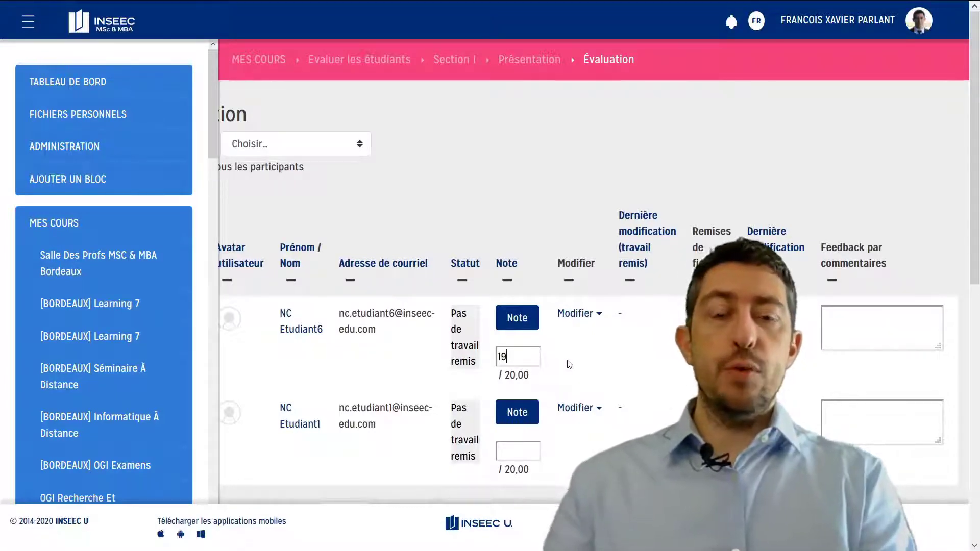
left_click(518, 450)
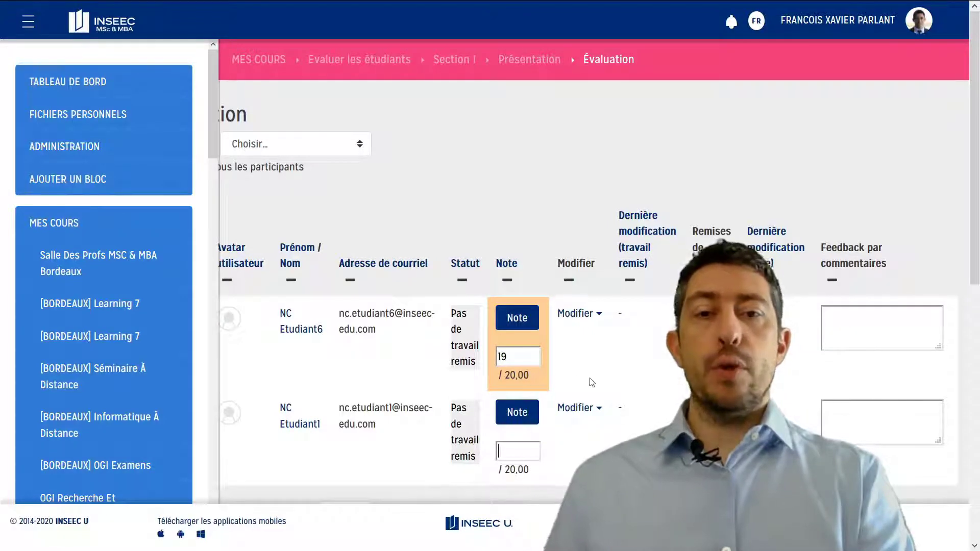
scroll(590, 380, "down", 5)
scroll(590, 382, "down", 1)
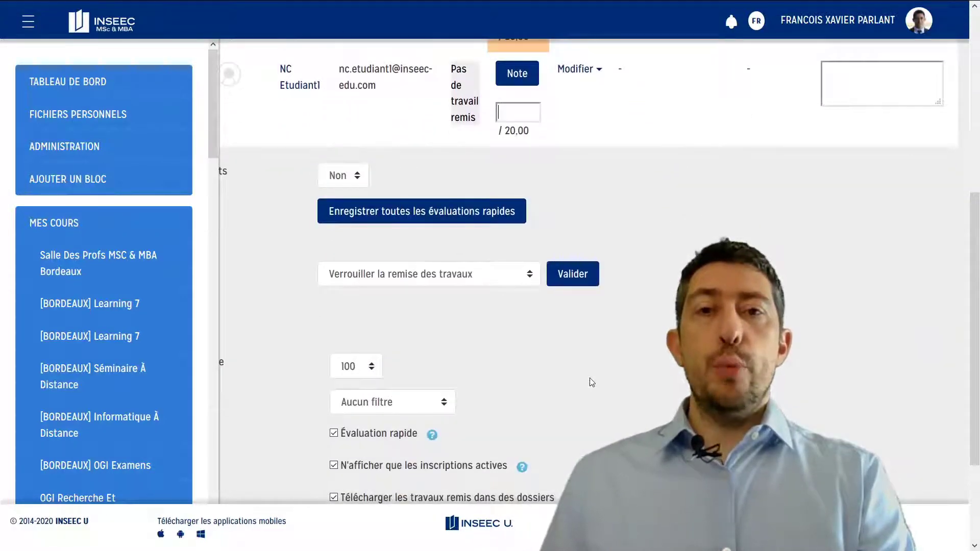
left_click(447, 218)
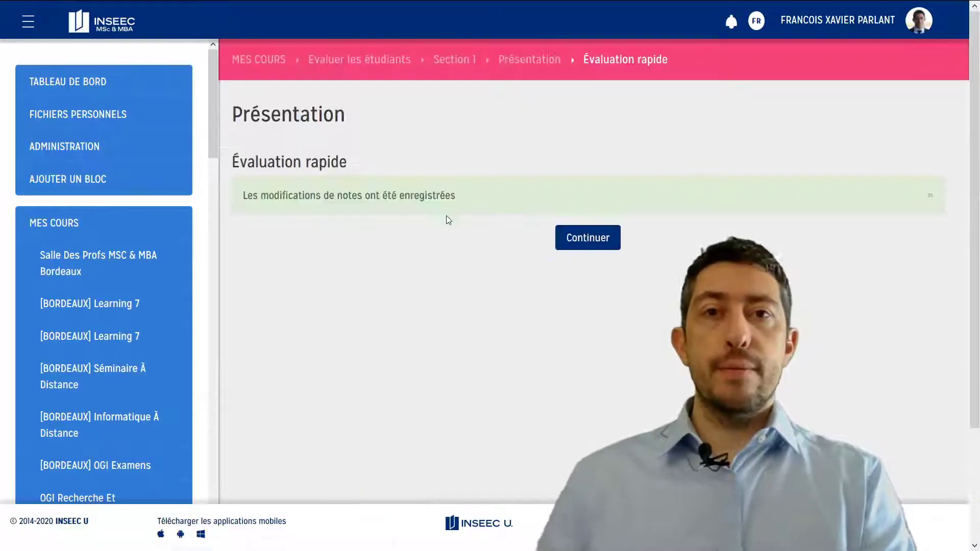
left_click(564, 240)
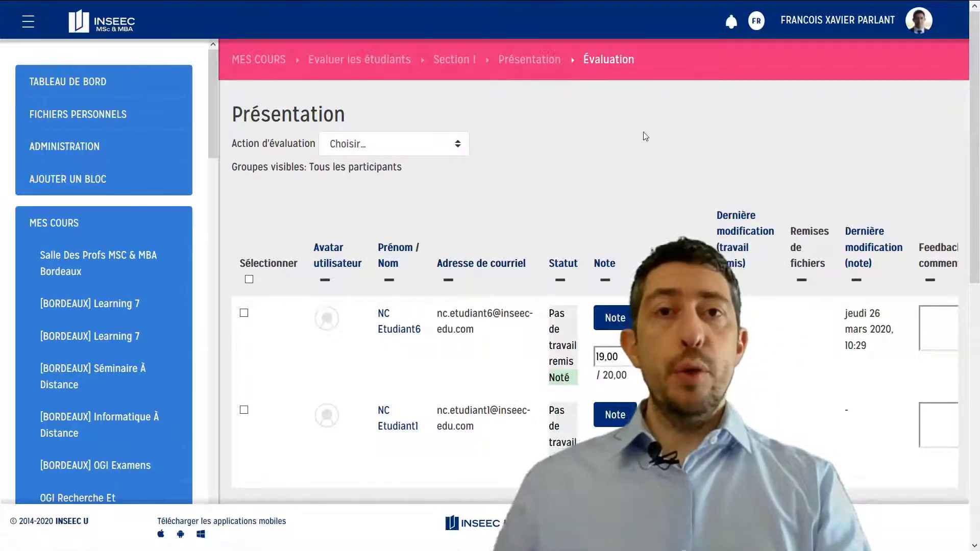
Turn off quick grading ("Évaluation rapide") and open the individual grading page of the second listed student
scroll(633, 163, "down", 3)
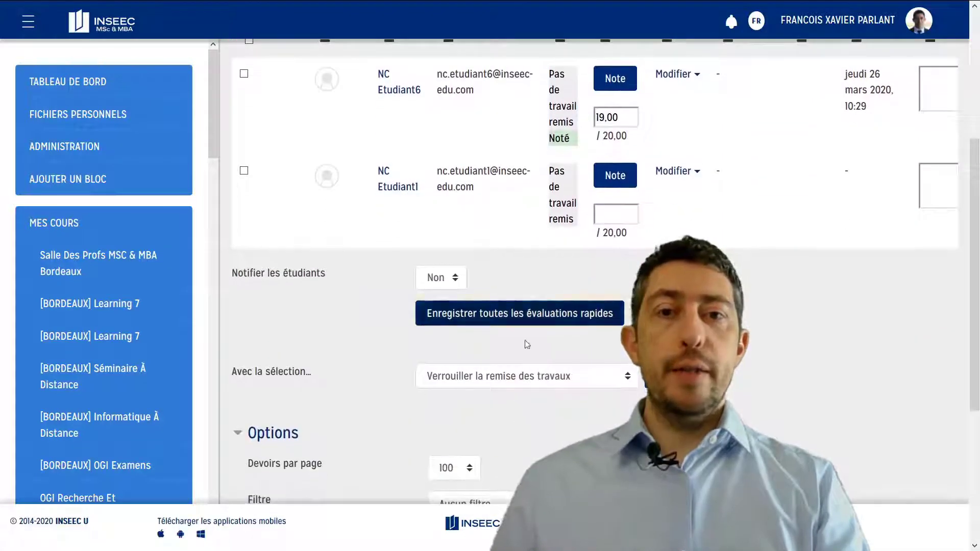
scroll(500, 388, "down", 2)
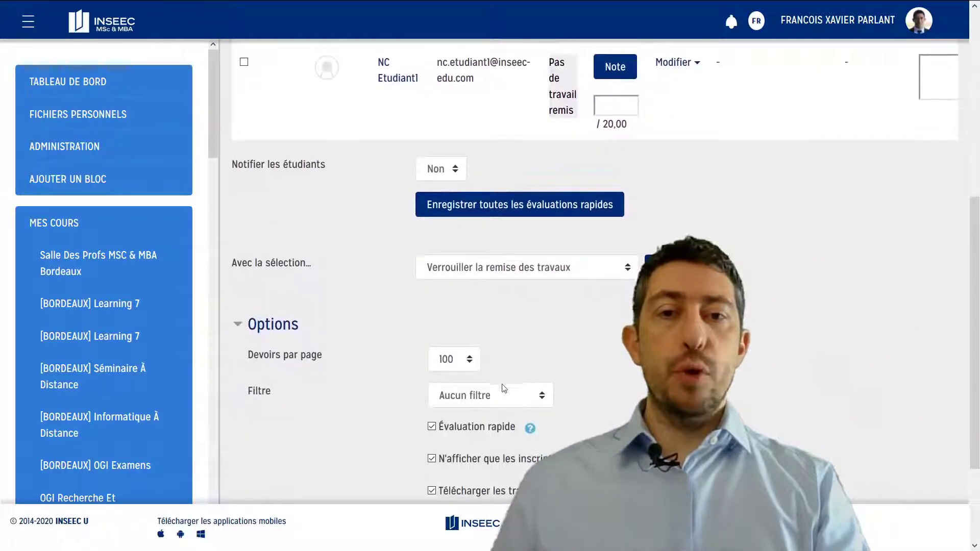
left_click(432, 427)
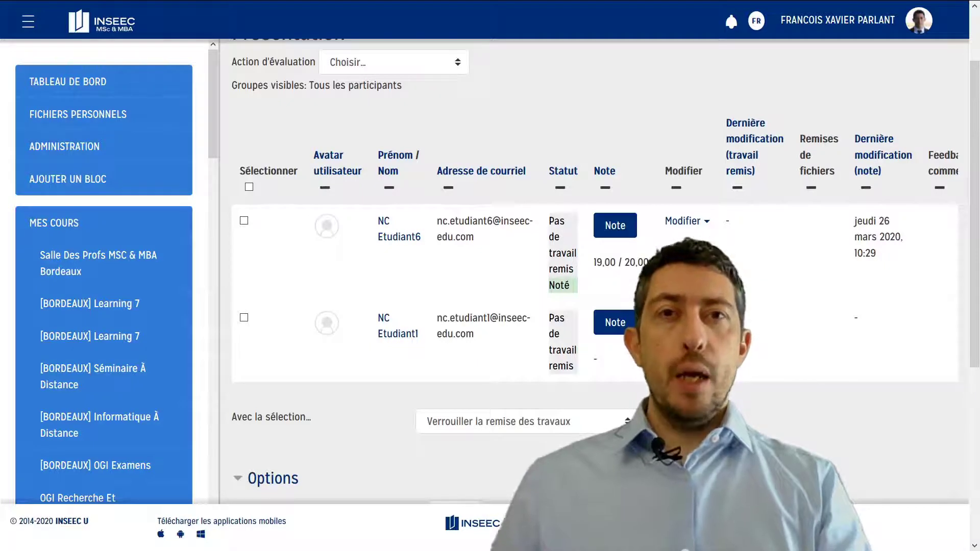
left_click(615, 322)
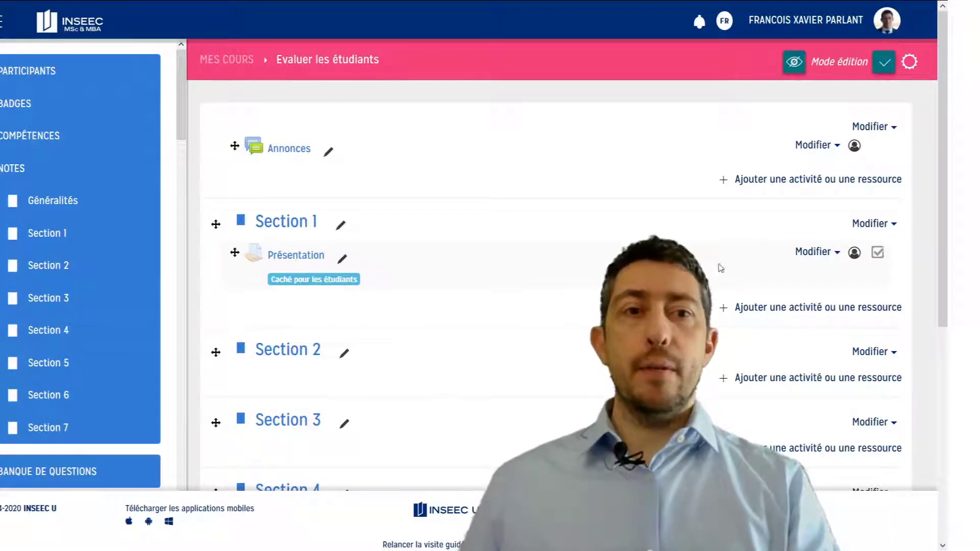
Make the hidden Présentation activity in Section 1 visible to students ("Afficher")
left_click(816, 252)
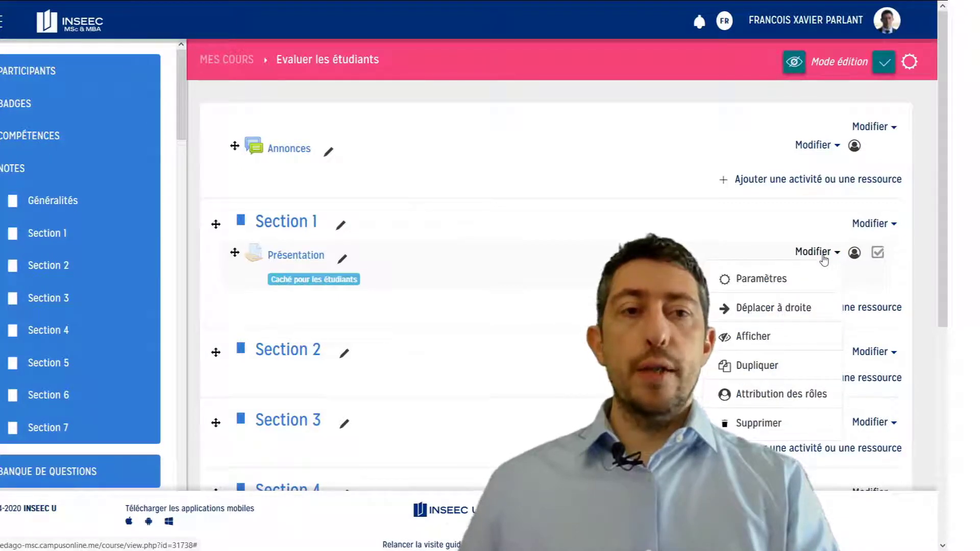
left_click(759, 343)
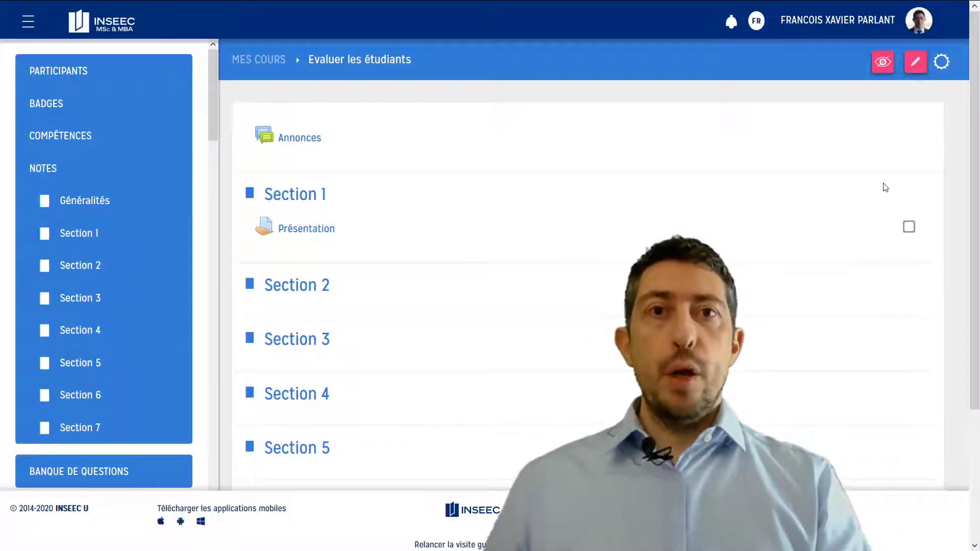
Switch to the Étudiant role to view the course as a student
left_click(921, 23)
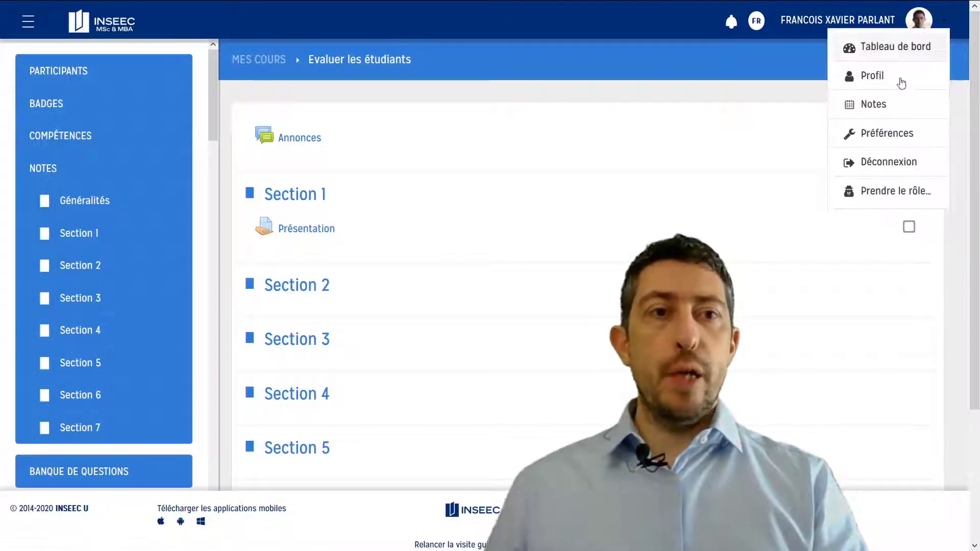
left_click(887, 192)
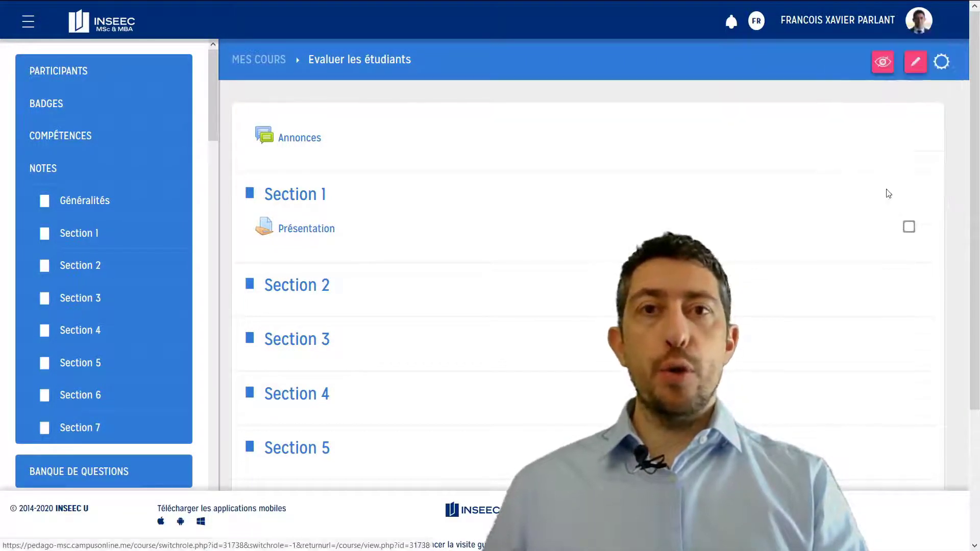
left_click(296, 259)
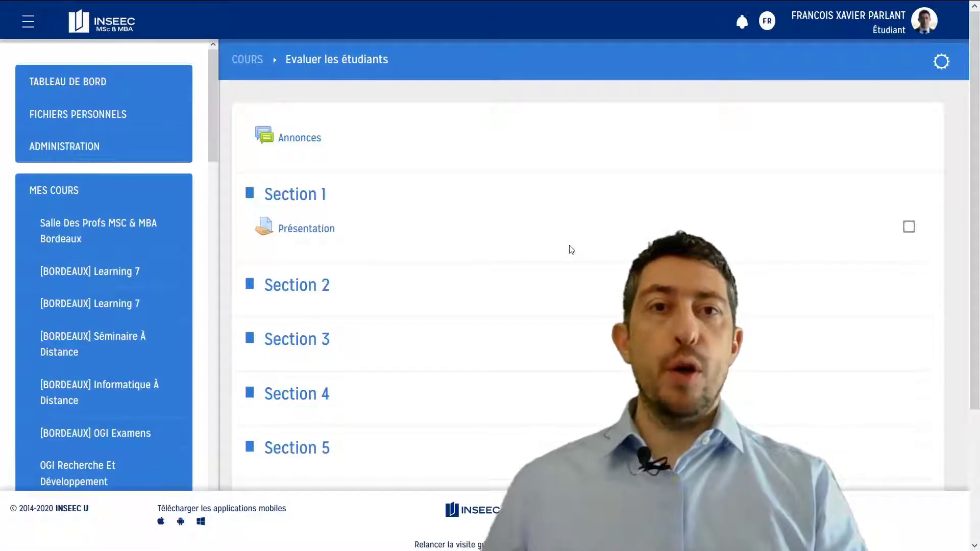
Submit the file "Créer vos grilles d'évaluation.png" to the Présentation assignment and open the submitted file's link
left_click(315, 234)
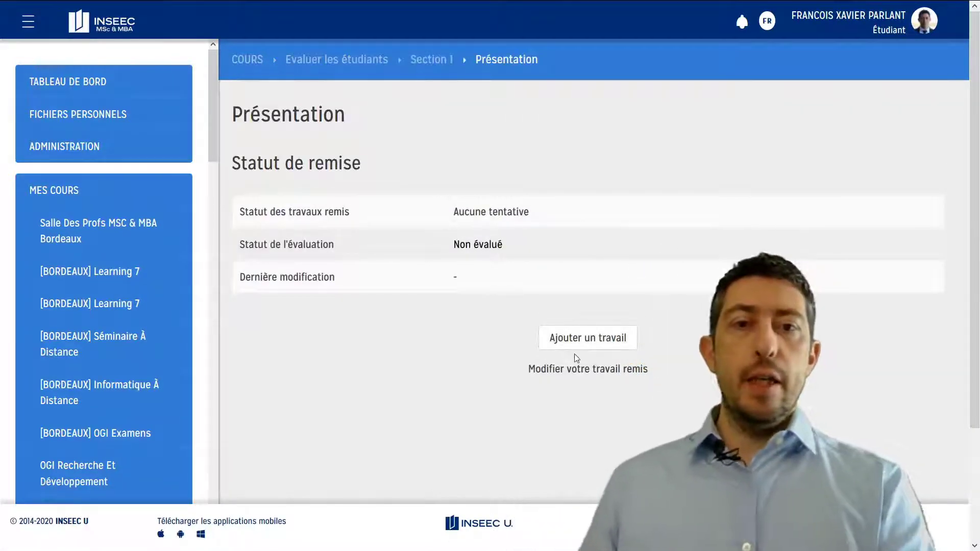
left_click(625, 340)
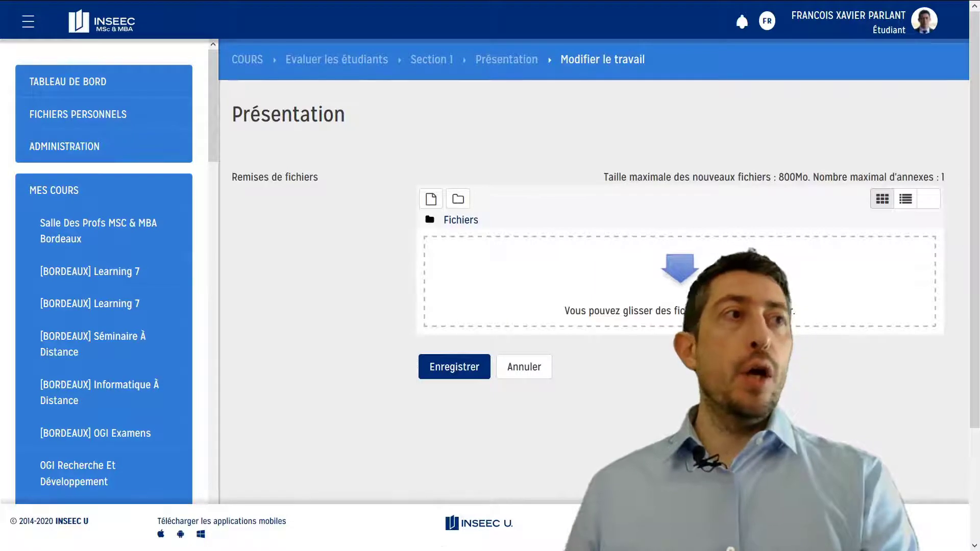
left_click_drag(979, 117, 898, 116)
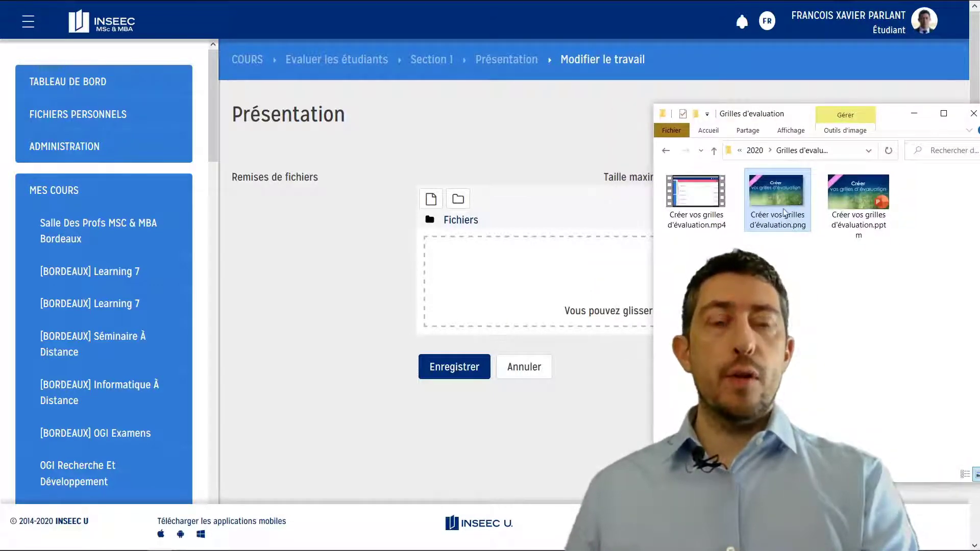
left_click_drag(779, 204, 524, 295)
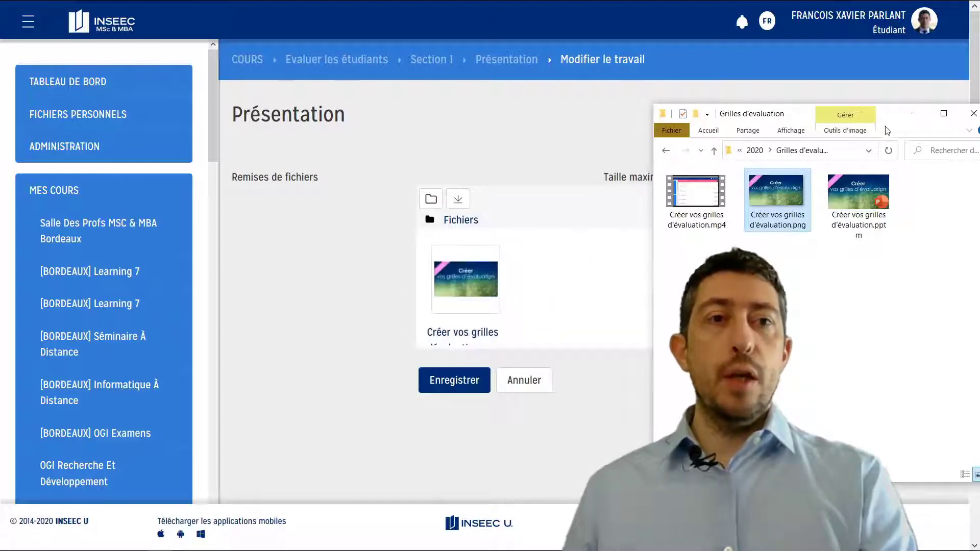
left_click_drag(889, 123, 979, 120)
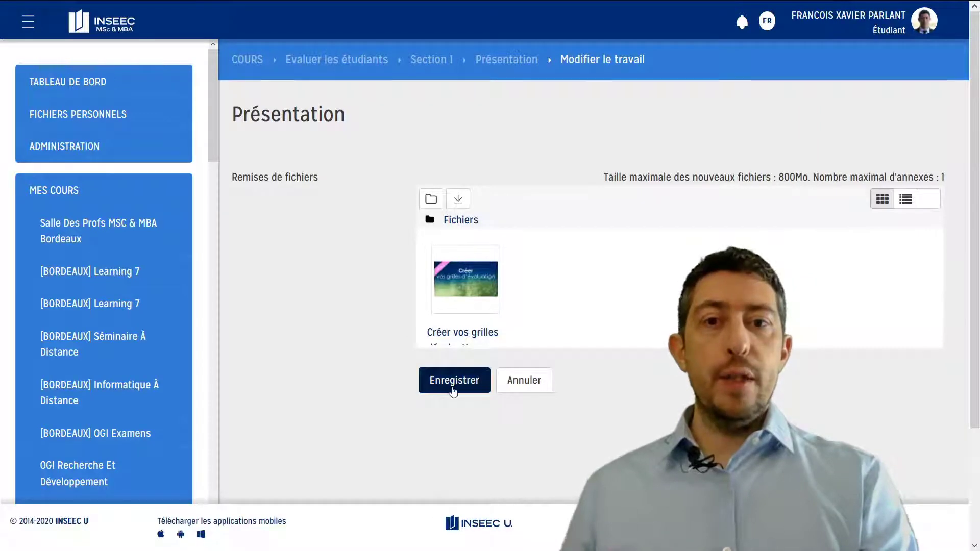
left_click(452, 382)
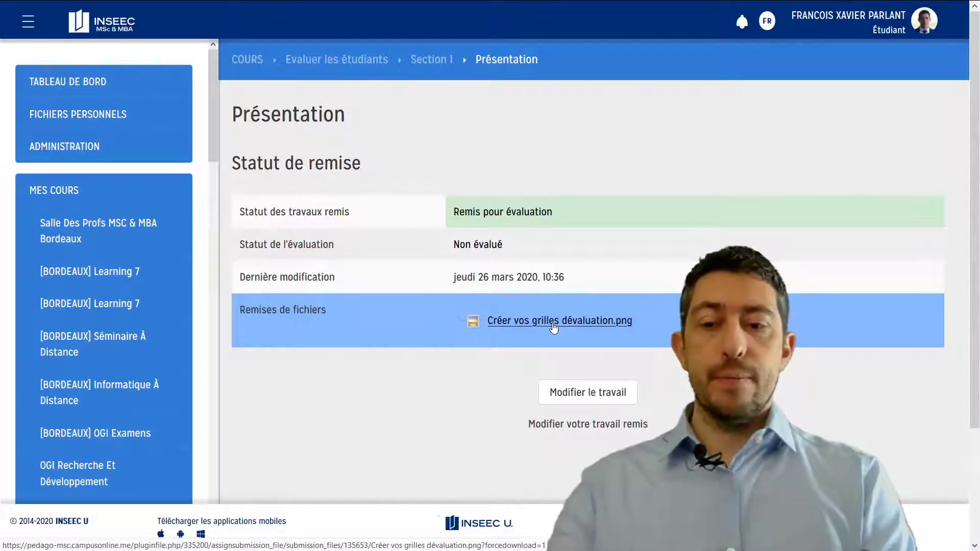
left_click(554, 326)
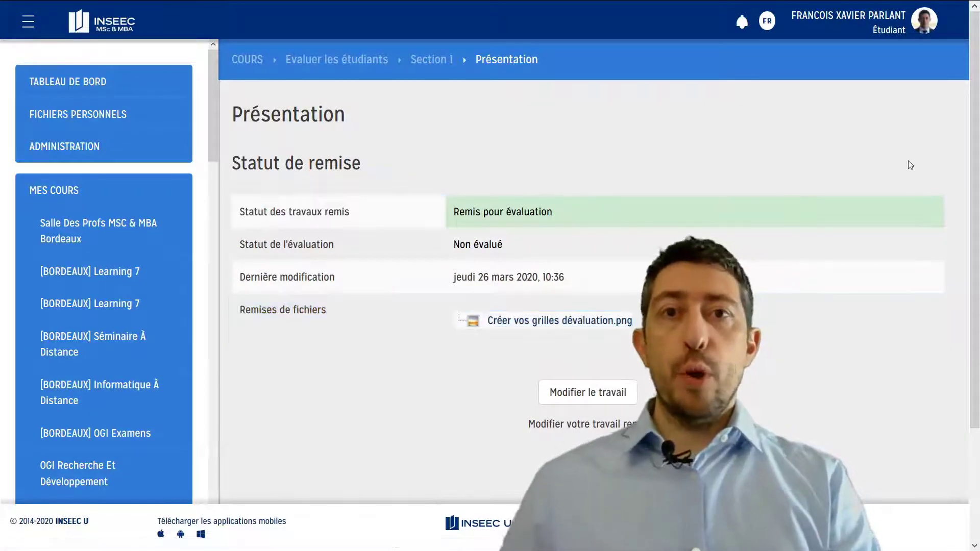
Return to the normal role and open the table of all submitted work for Présentation
left_click(925, 25)
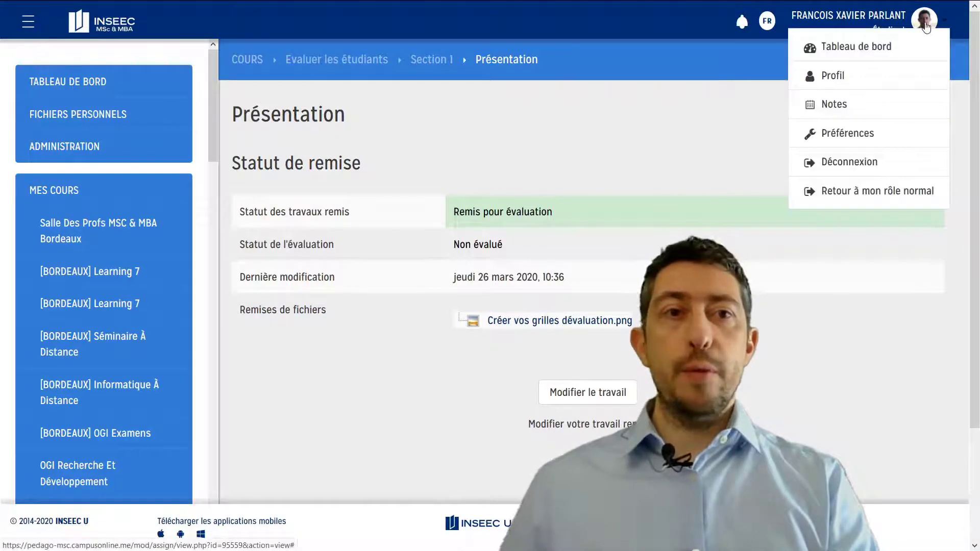
left_click(867, 191)
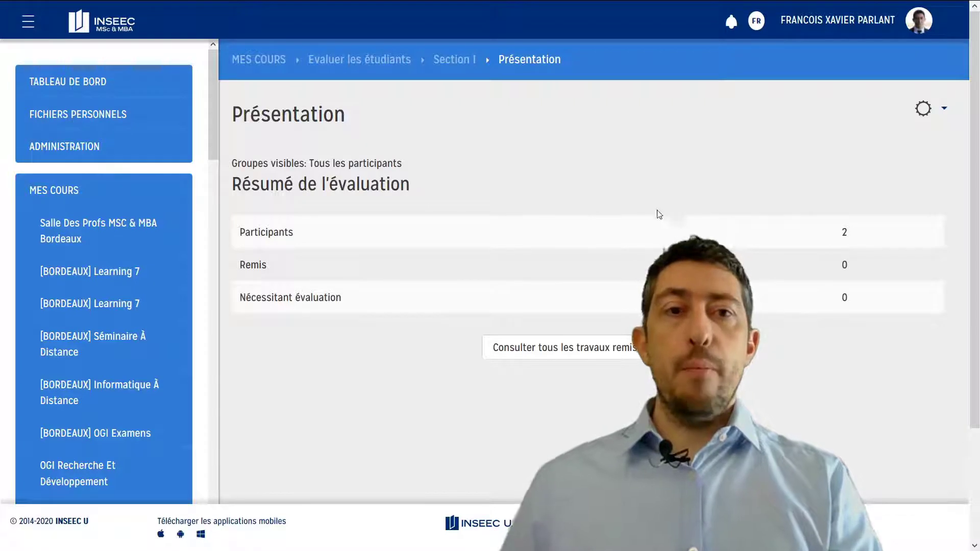
triple_click(515, 306)
left_click(532, 336)
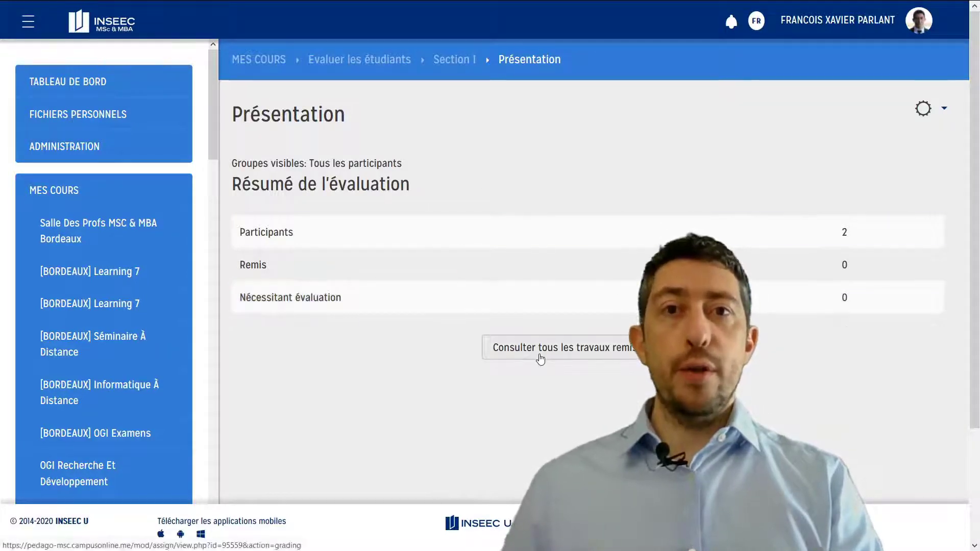
triple_click(564, 302)
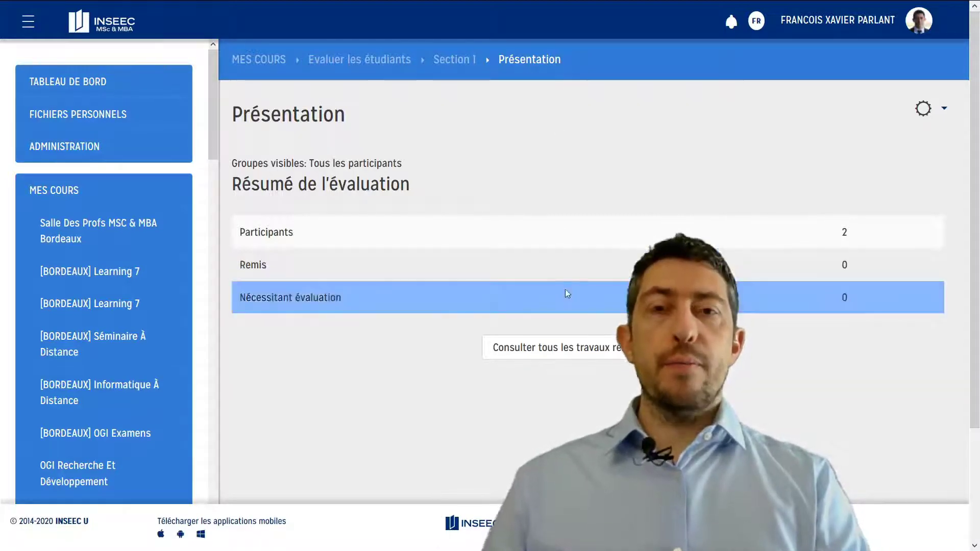
left_click(567, 349)
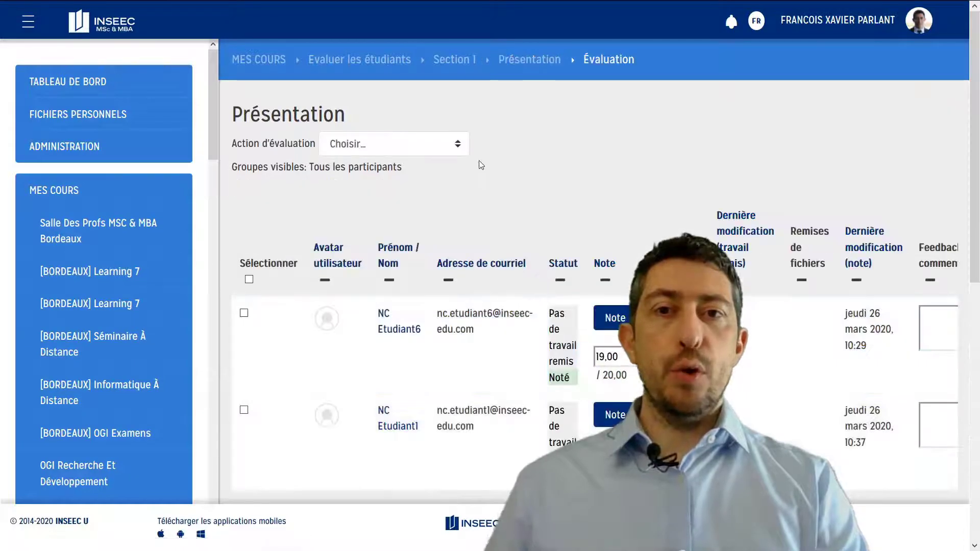
Open the gradebook ("carnet de notes") from the grading table and examine the Présentation grades, category totals and course total
left_click(458, 144)
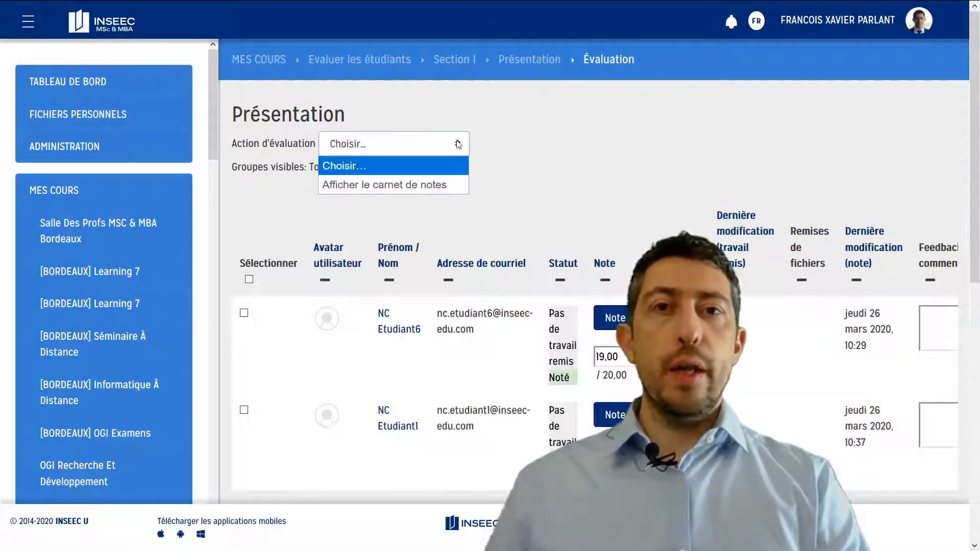
left_click(421, 186)
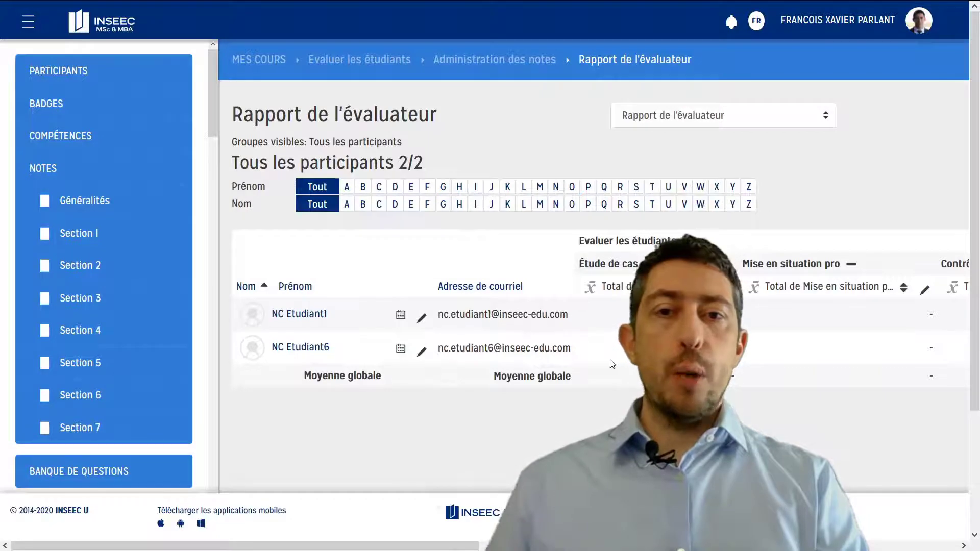
scroll(616, 364, "right", 8)
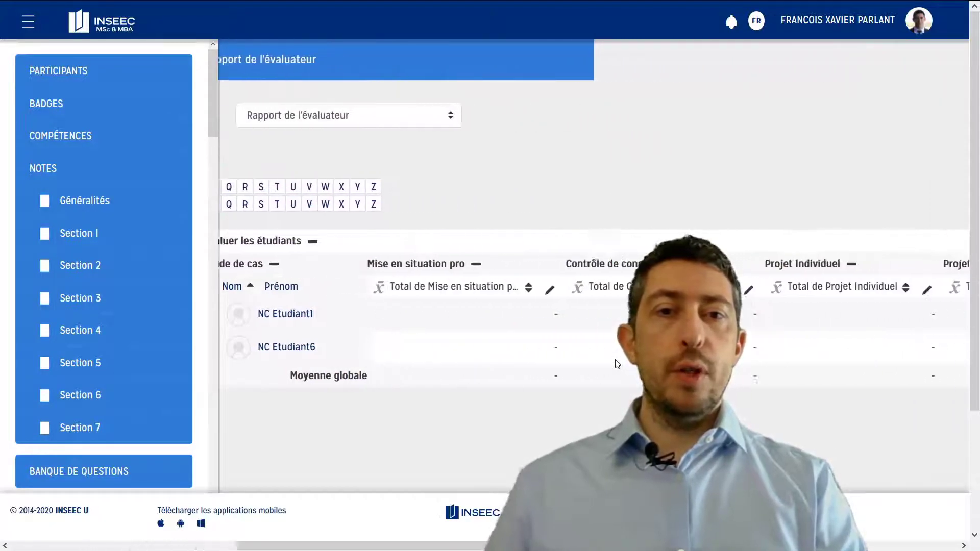
scroll(617, 364, "right", 5)
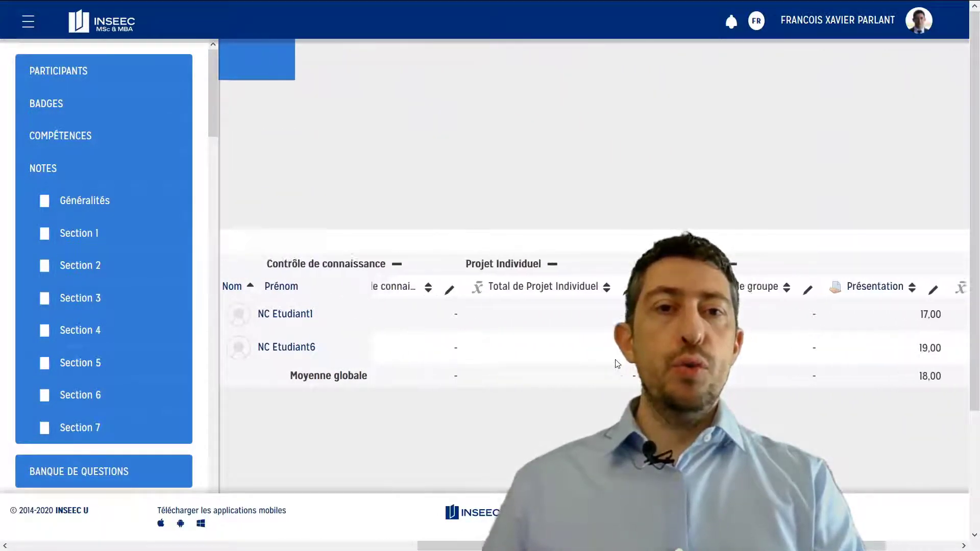
scroll(616, 364, "left", 4)
scroll(617, 364, "left", 8)
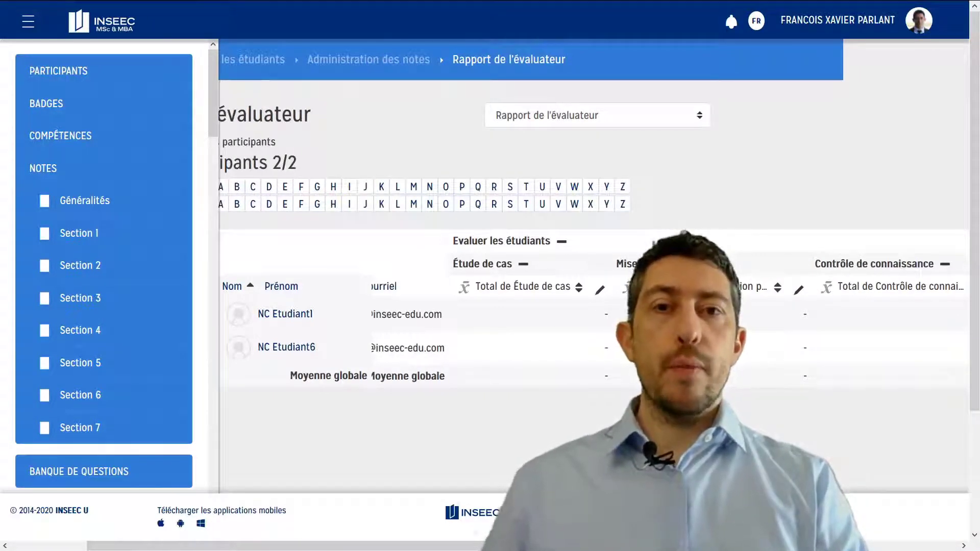
scroll(617, 364, "right", 8)
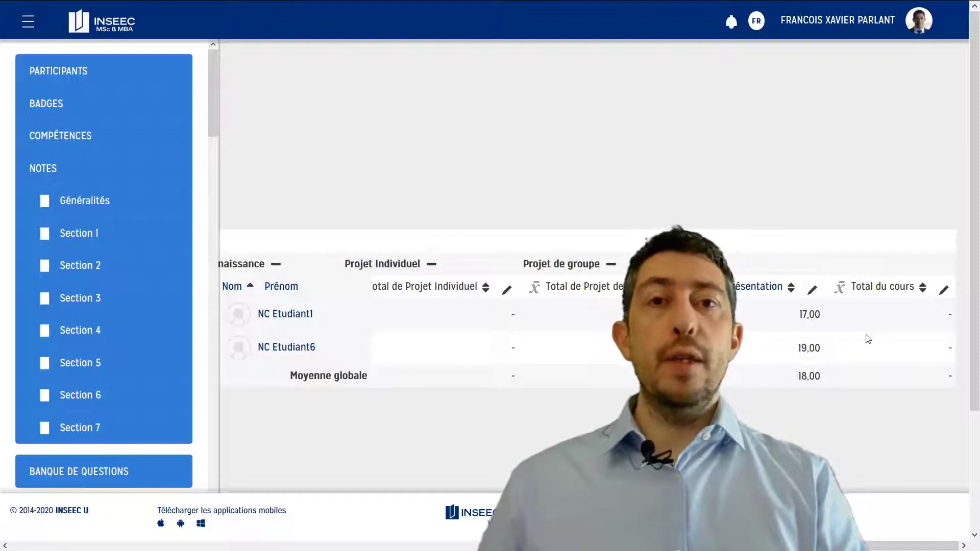
scroll(575, 179, "left", 2)
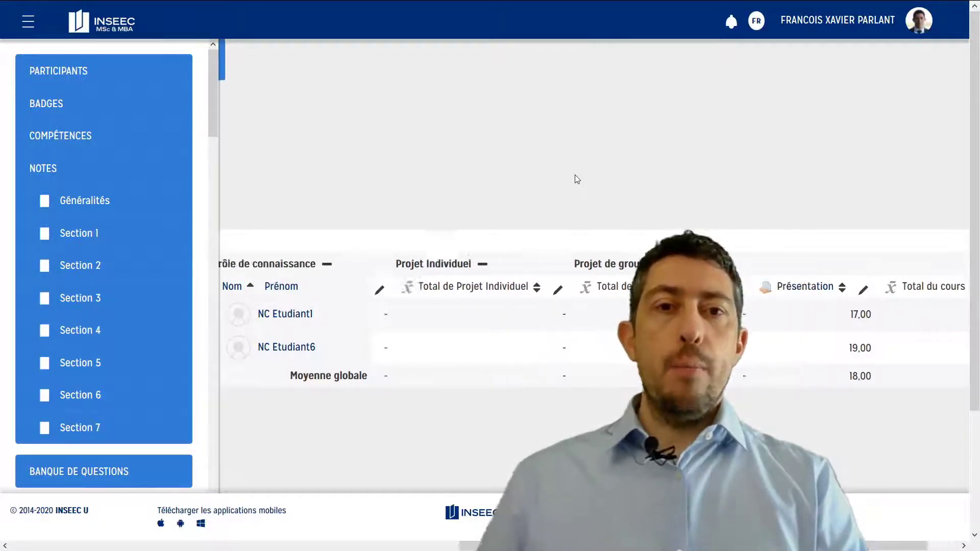
scroll(575, 179, "left", 10)
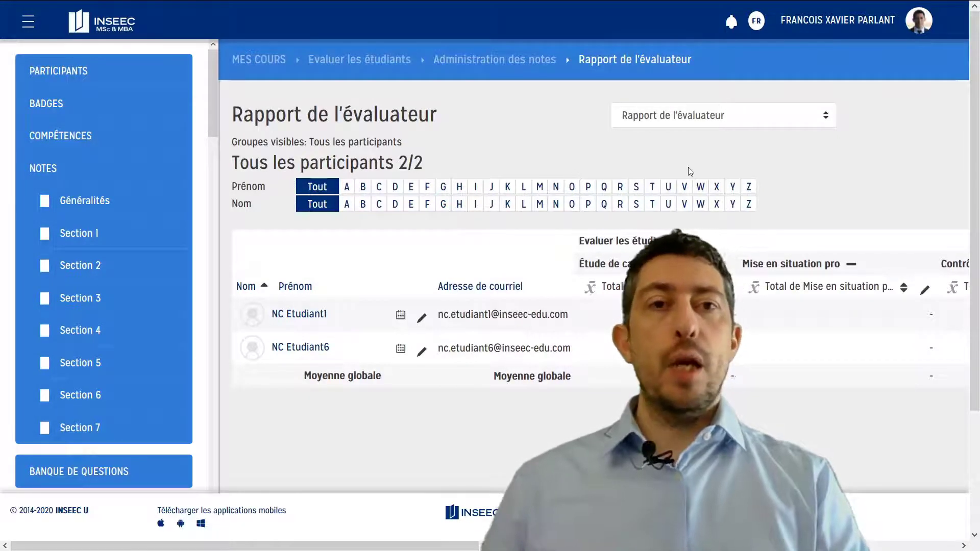
Open the gradebook's export to "Feuille de calcul Excel" and examine the grade items to include and the export format options
left_click(729, 121)
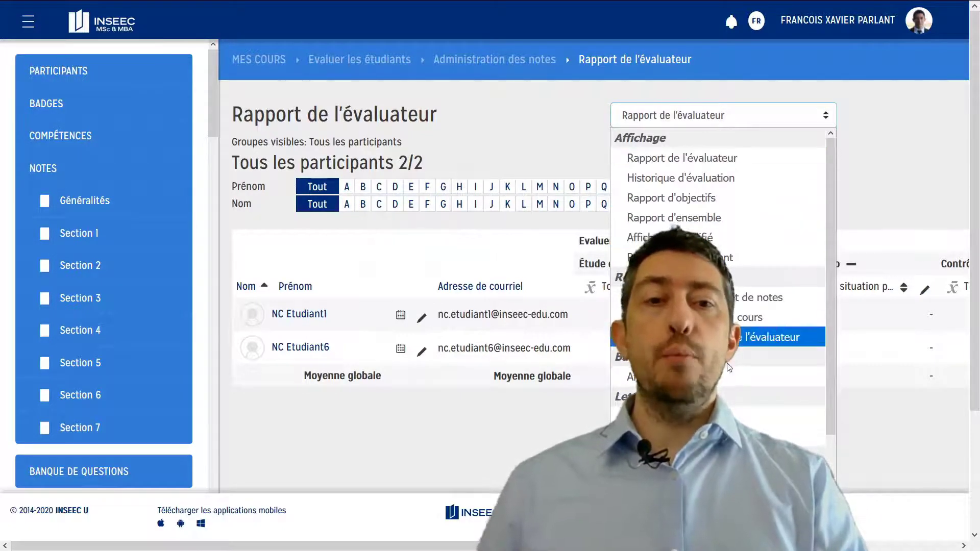
scroll(729, 367, "down", 2)
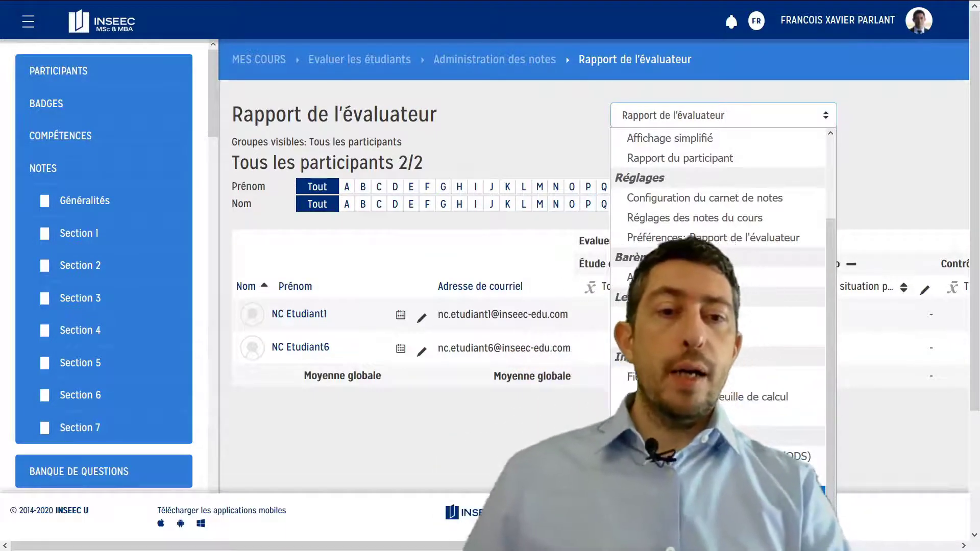
left_click(714, 490)
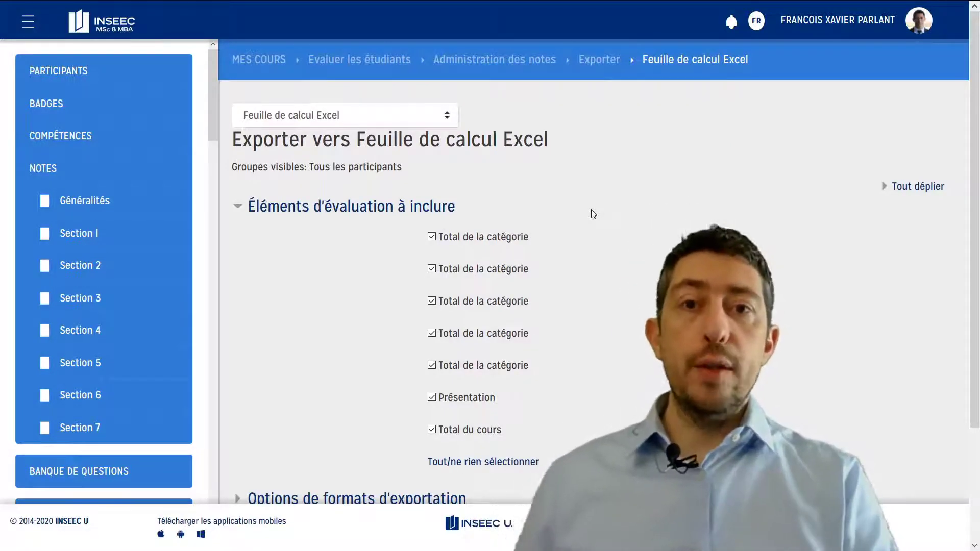
scroll(590, 210, "down", 2)
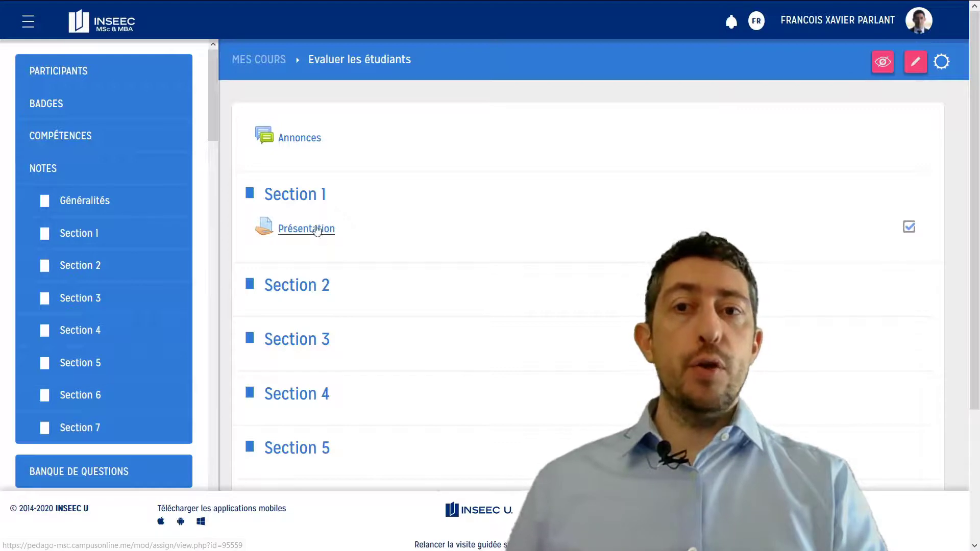
Open the course settings, expand the Apparence section and open the choice for "Afficher le carnet de notes aux étudiants"
left_click(946, 70)
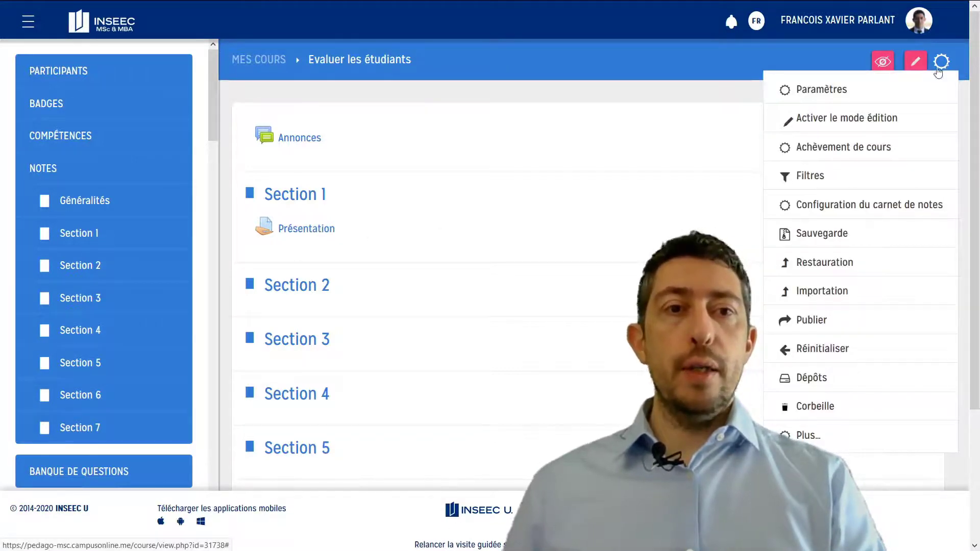
left_click(832, 91)
scroll(617, 292, "down", 15)
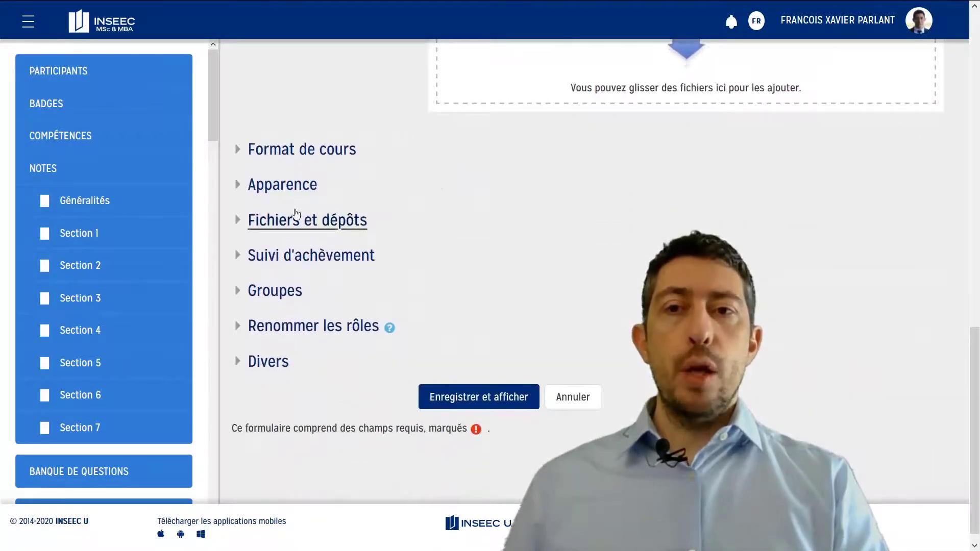
left_click(282, 184)
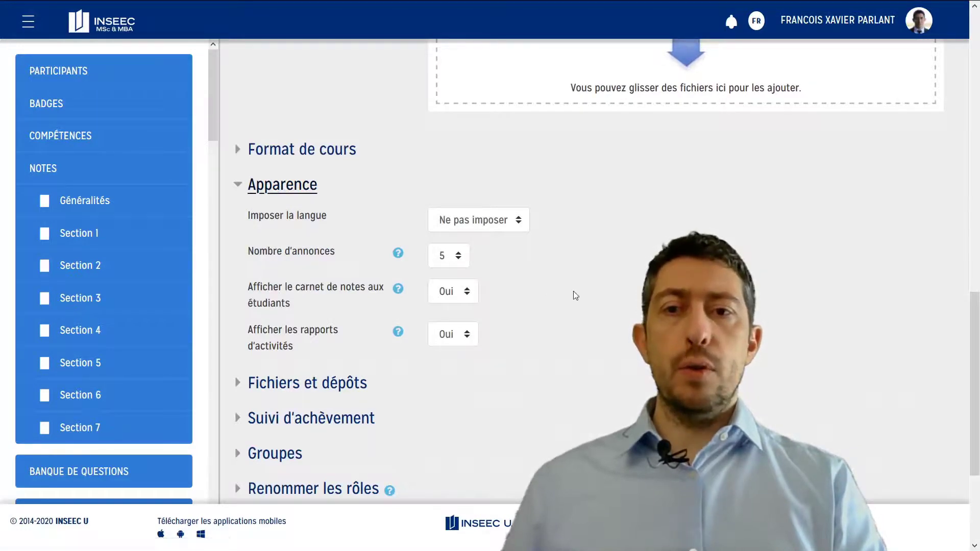
scroll(573, 291, "down", 3)
scroll(574, 291, "up", 1)
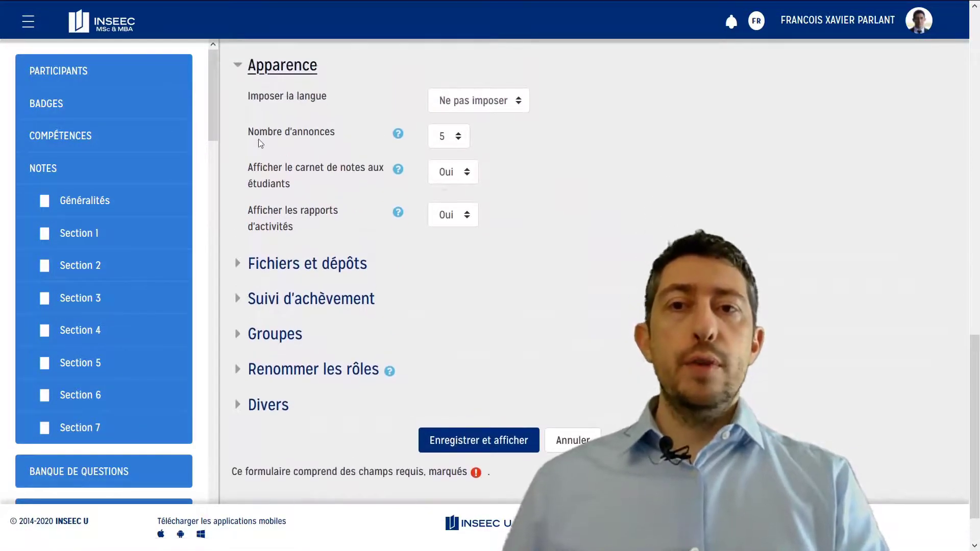
left_click(452, 172)
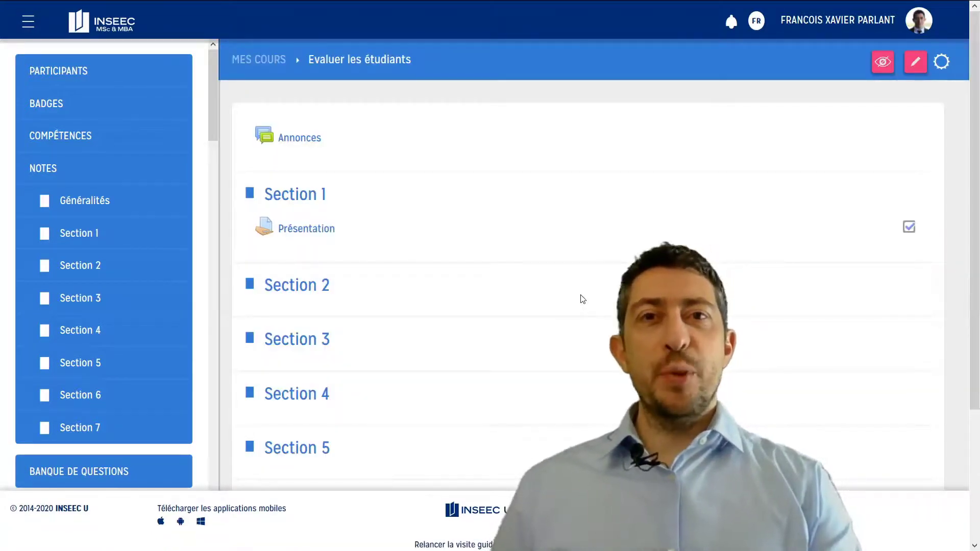
Open the Présentation assignment and find the option "Télécharger tous les travaux remis" among its administration actions
left_click(306, 228)
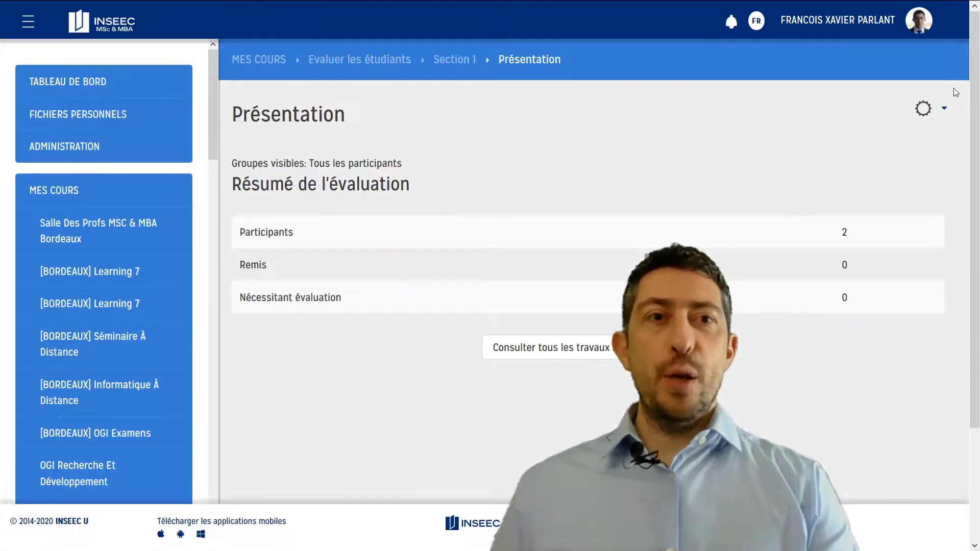
left_click(923, 109)
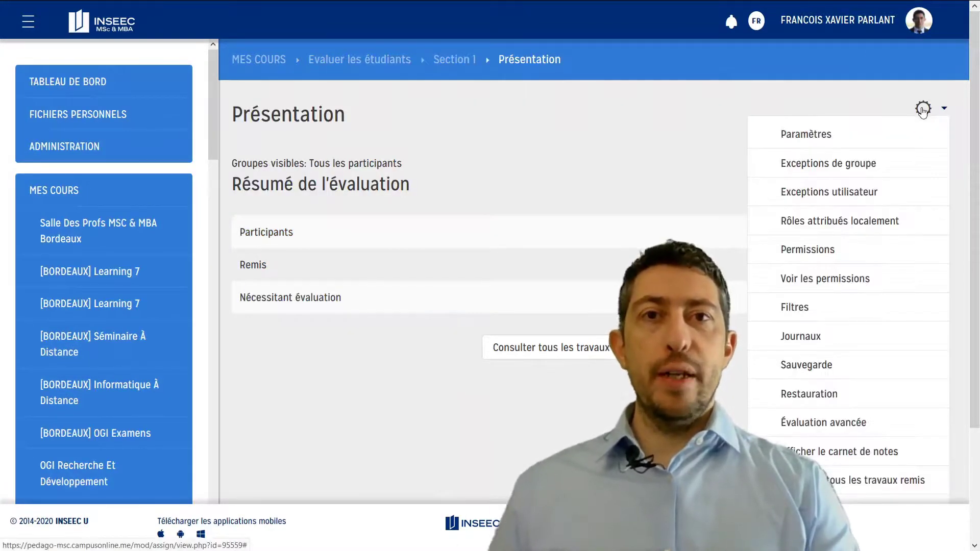
scroll(880, 263, "down", 3)
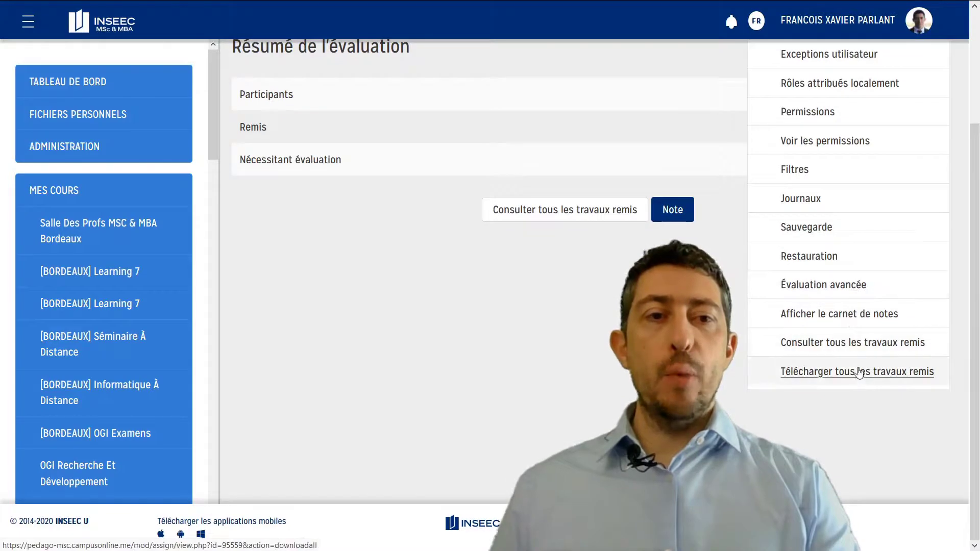